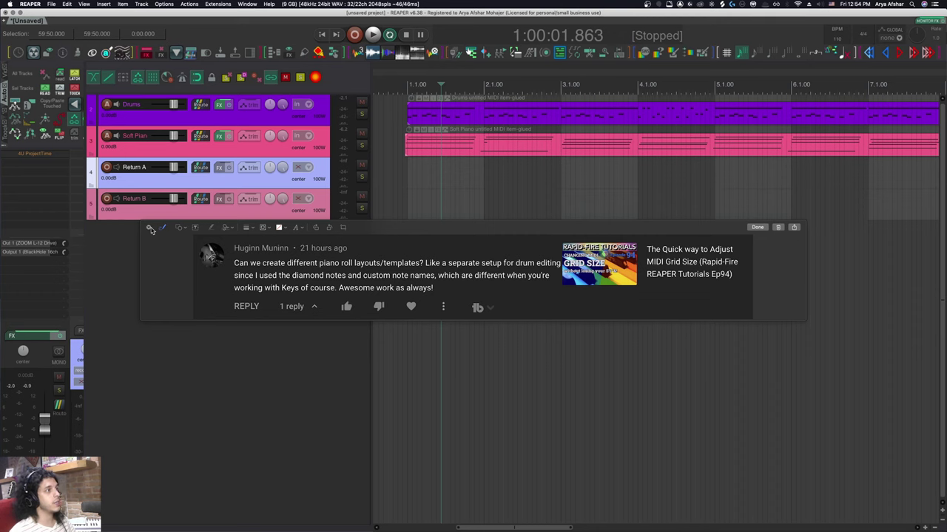
Open the Drums MIDI item and show its drum lanes as named note rows
{"action": "key", "text": "super+comma"}
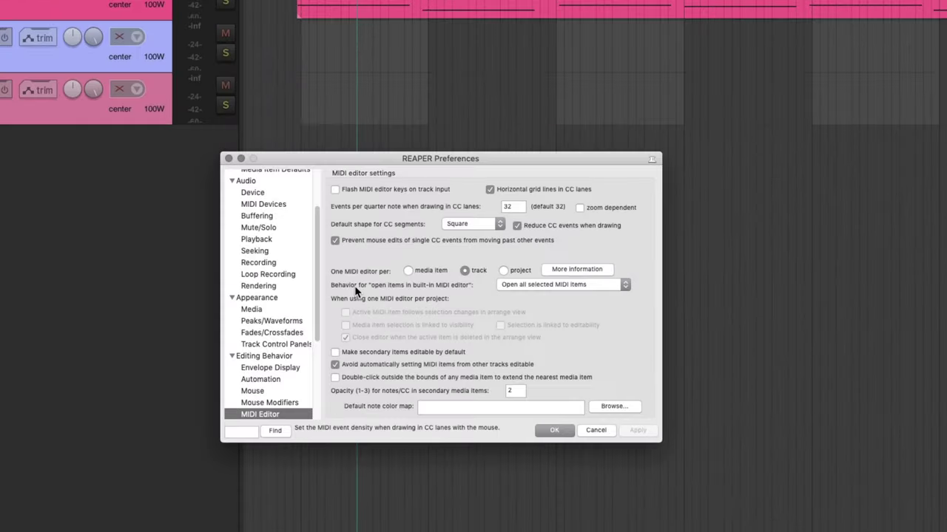
{"action": "scroll", "coordinate": [274, 332], "scroll_direction": "down", "scroll_amount": 5}
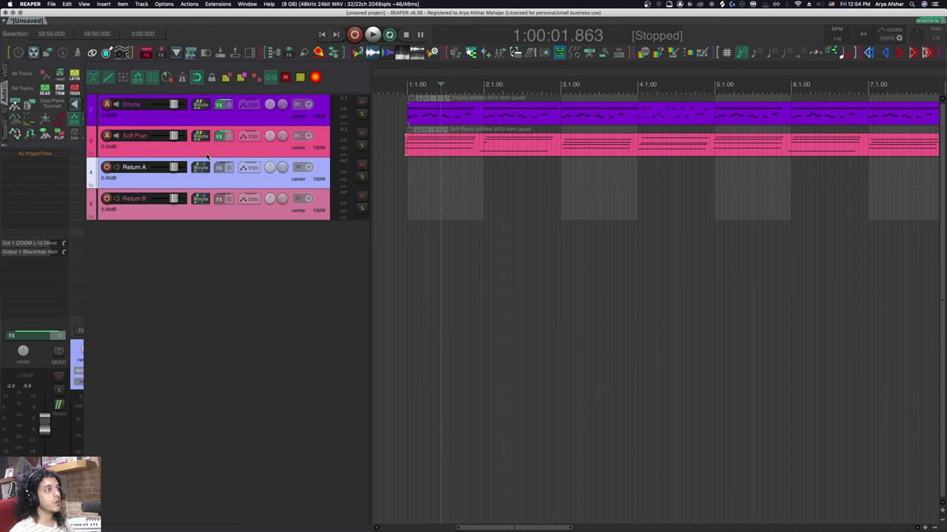
{"action": "double_click", "coordinate": [434, 118]}
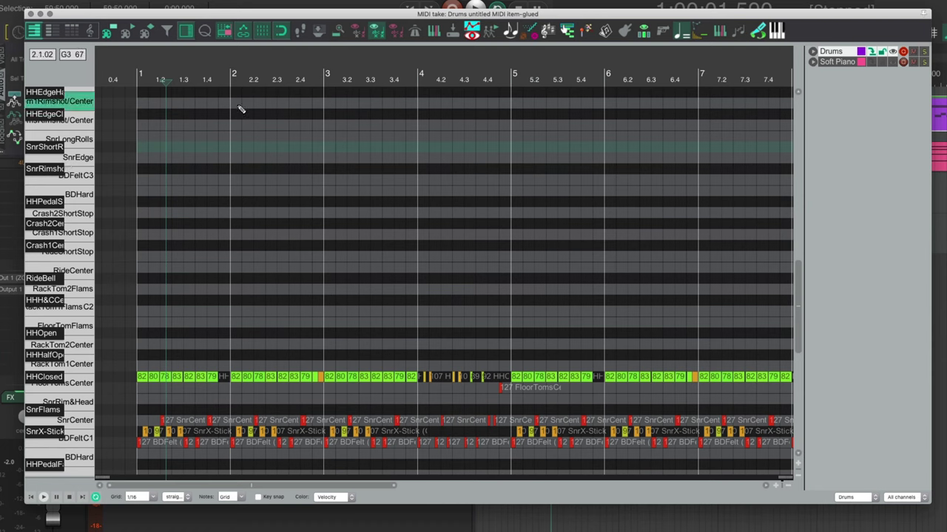
{"action": "left_click", "coordinate": [394, 36]}
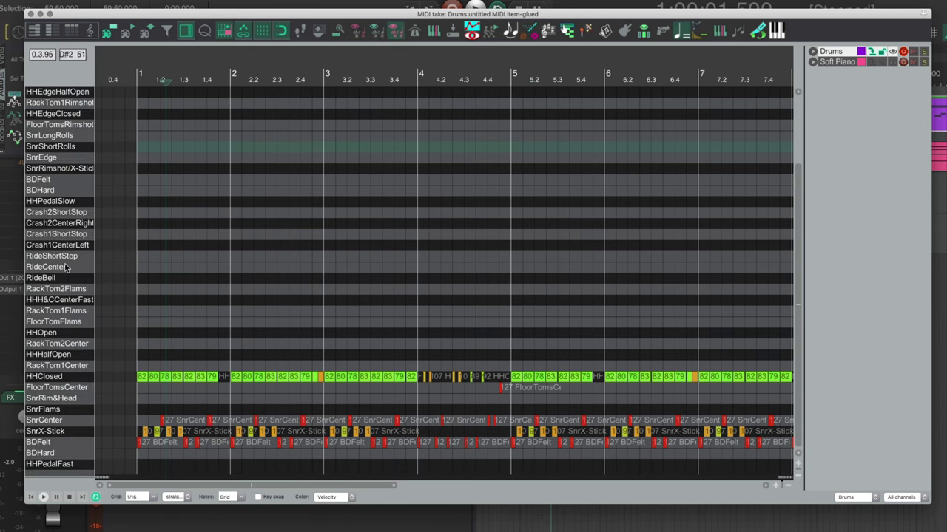
Draw the Drums notes as diamond-shaped drum hits
{"action": "scroll", "coordinate": [77, 213], "scroll_direction": "up", "scroll_amount": 3}
{"action": "scroll", "coordinate": [79, 211], "scroll_direction": "up", "scroll_amount": 3}
{"action": "scroll", "coordinate": [78, 210], "scroll_direction": "down", "scroll_amount": 6}
{"action": "scroll", "coordinate": [81, 212], "scroll_direction": "up", "scroll_amount": 8}
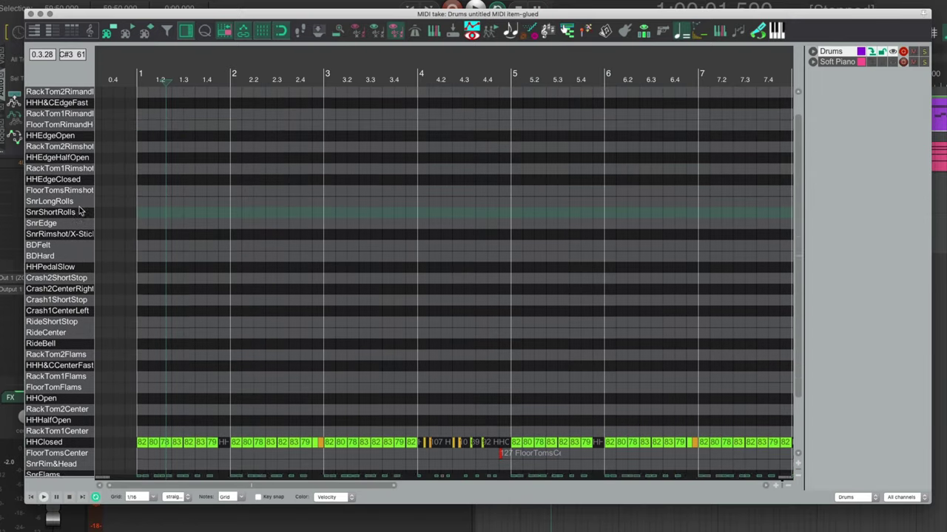
{"action": "scroll", "coordinate": [81, 212], "scroll_direction": "down", "scroll_amount": 8}
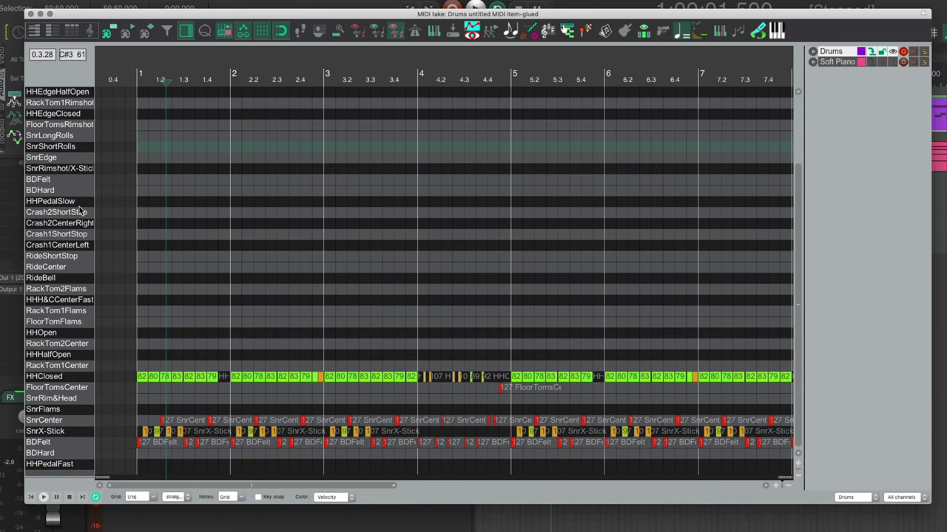
{"action": "left_click", "coordinate": [144, 34]}
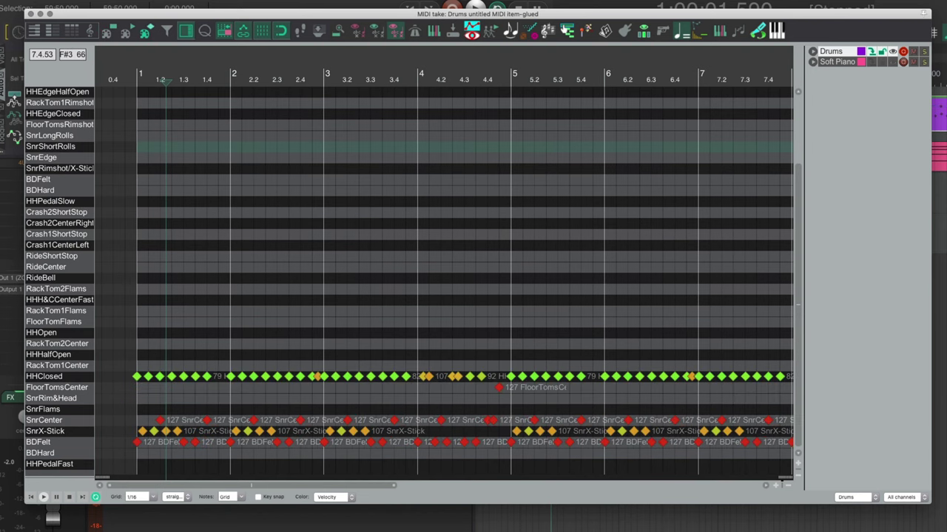
Try triangle notes on the Soft Piano take, then set them back to rectangles
{"action": "left_click", "coordinate": [937, 157]}
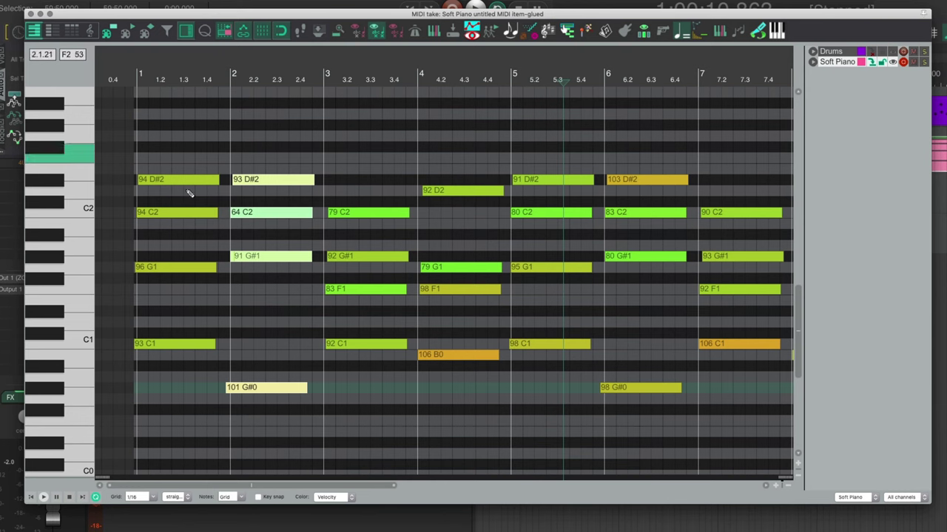
{"action": "scroll", "coordinate": [209, 265], "scroll_direction": "down", "scroll_amount": 3}
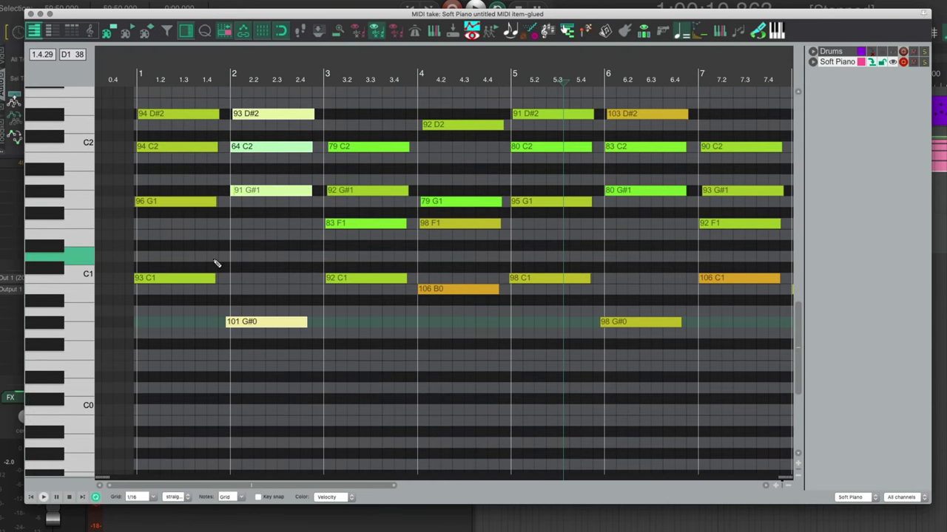
{"action": "left_click", "coordinate": [127, 31]}
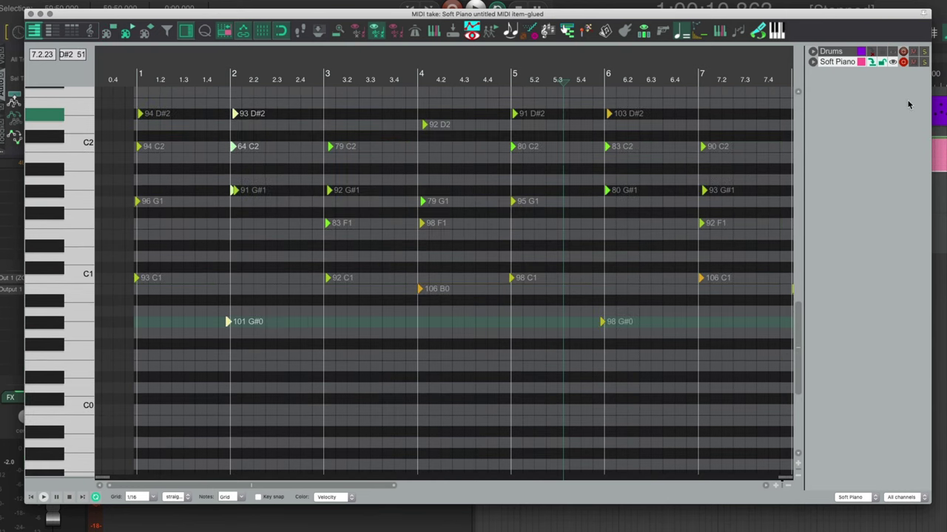
{"action": "left_click", "coordinate": [830, 51]}
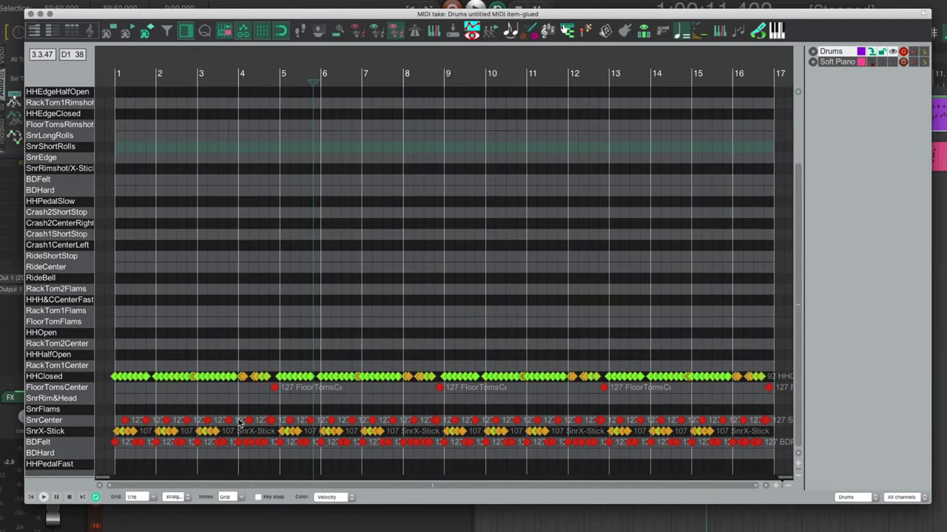
{"action": "left_click", "coordinate": [836, 62]}
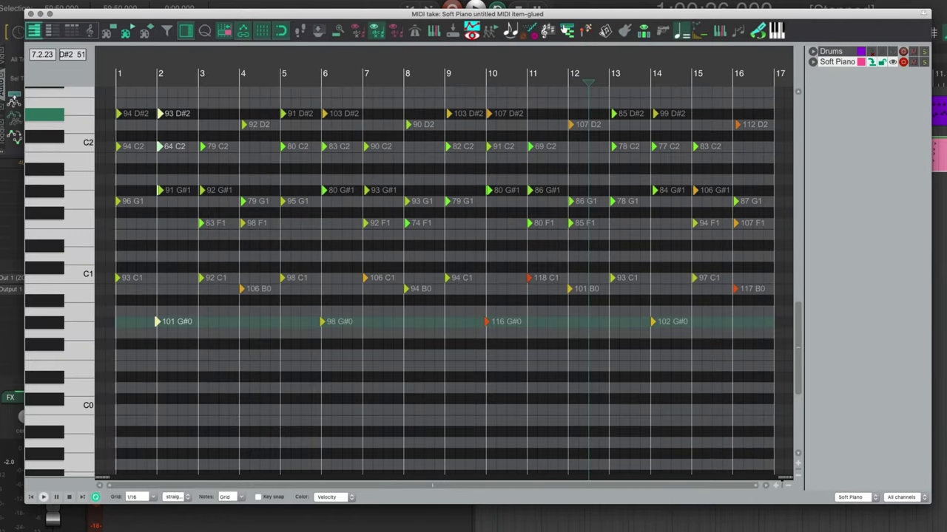
{"action": "left_click", "coordinate": [107, 33]}
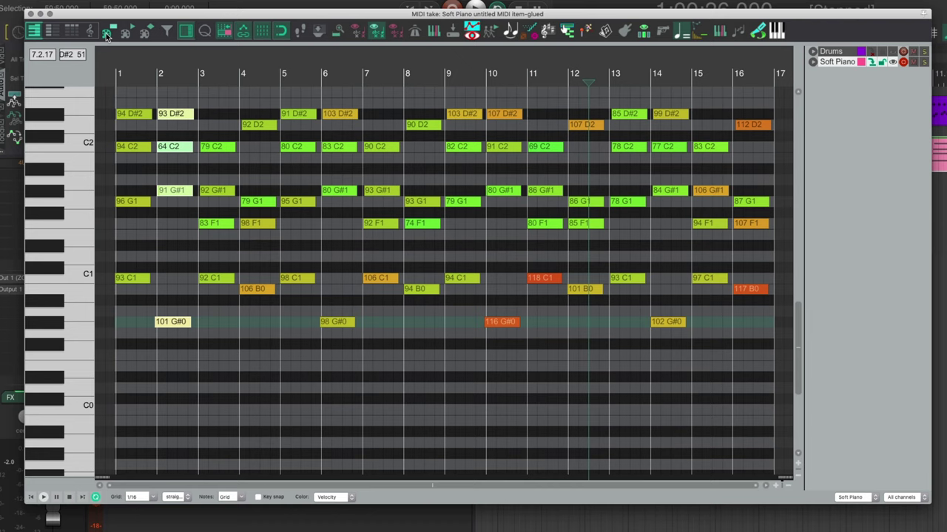
Return to the Drums take, close the MIDI editor and reopen the Drums item
{"action": "left_click", "coordinate": [54, 35]}
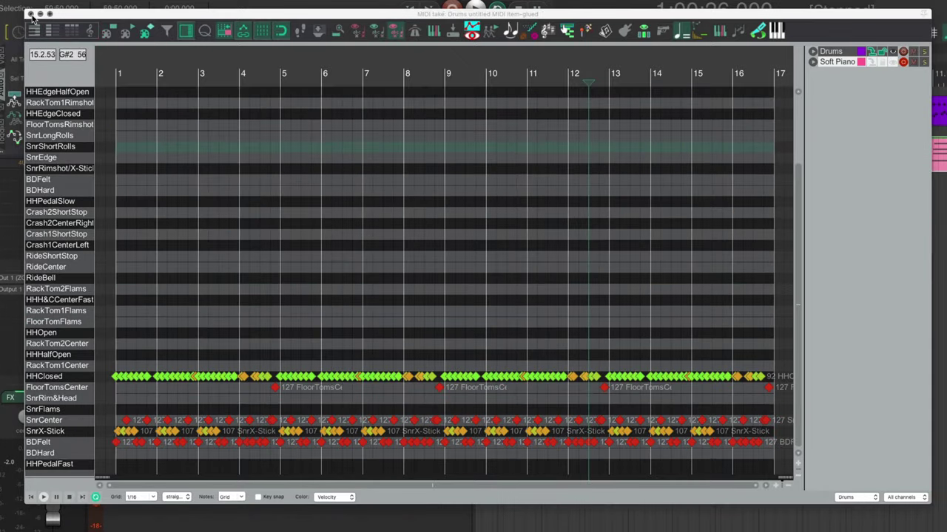
{"action": "left_click", "coordinate": [29, 14]}
{"action": "double_click", "coordinate": [560, 113]}
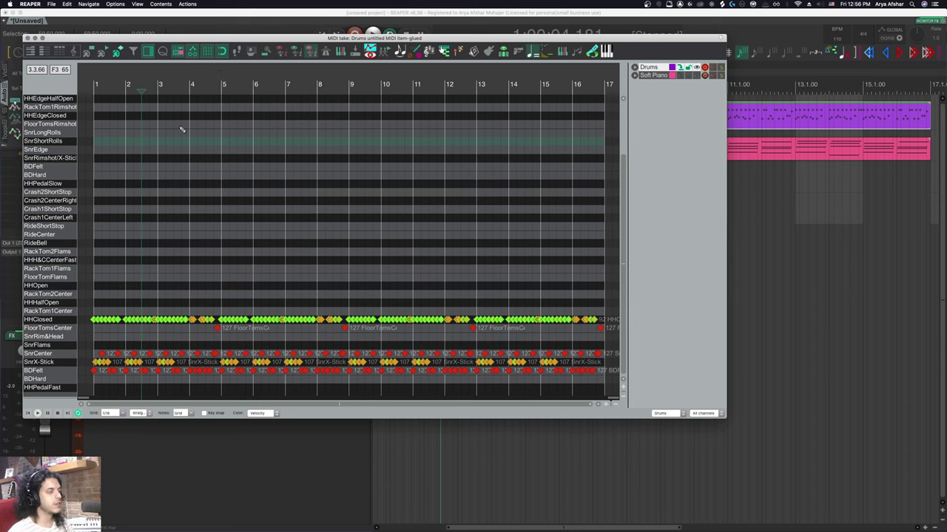
Start a new MIDI Editor custom action named 'Drum Editing Setup'
{"action": "key", "text": "shift+slash"}
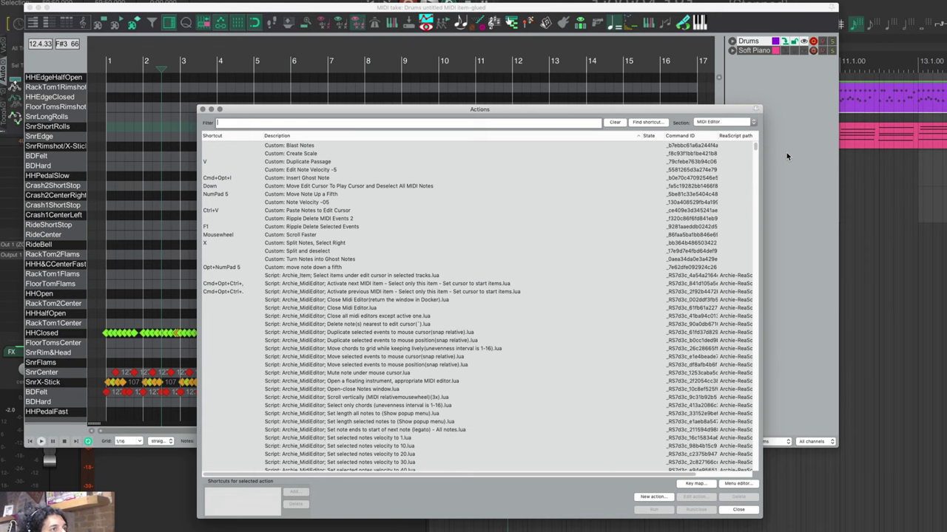
{"action": "left_click", "coordinate": [725, 124]}
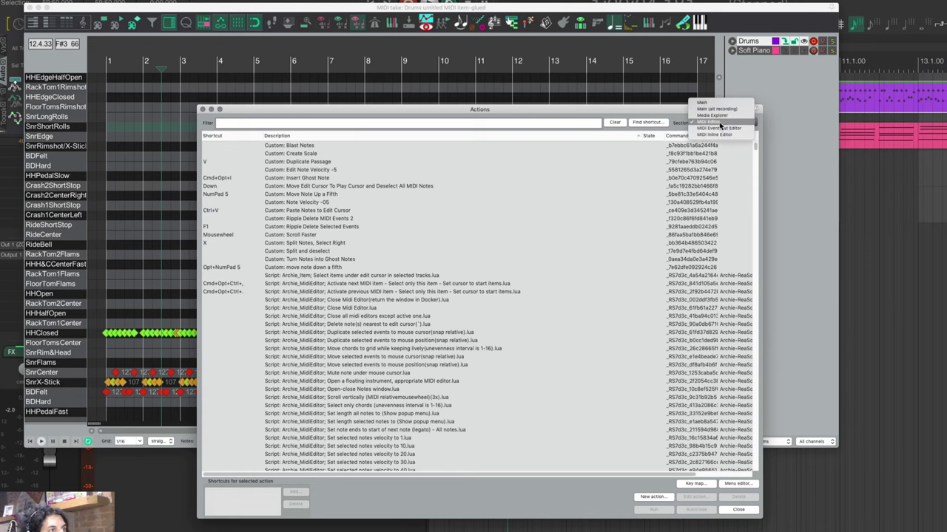
{"action": "left_click", "coordinate": [719, 122]}
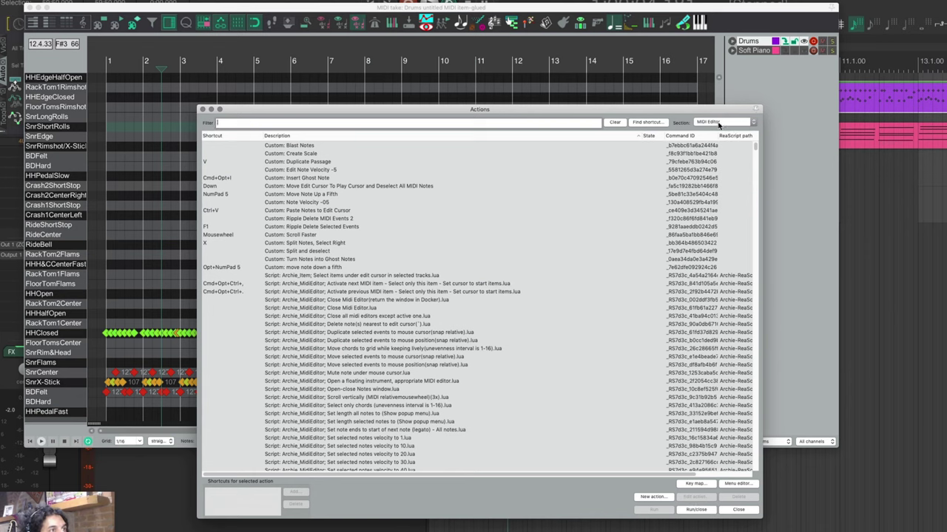
{"action": "left_click", "coordinate": [644, 499]}
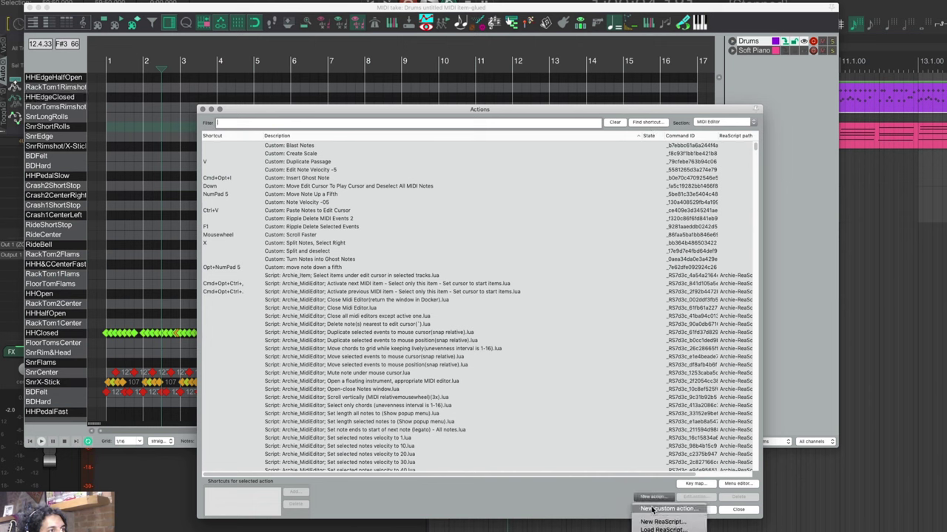
{"action": "left_click", "coordinate": [652, 510]}
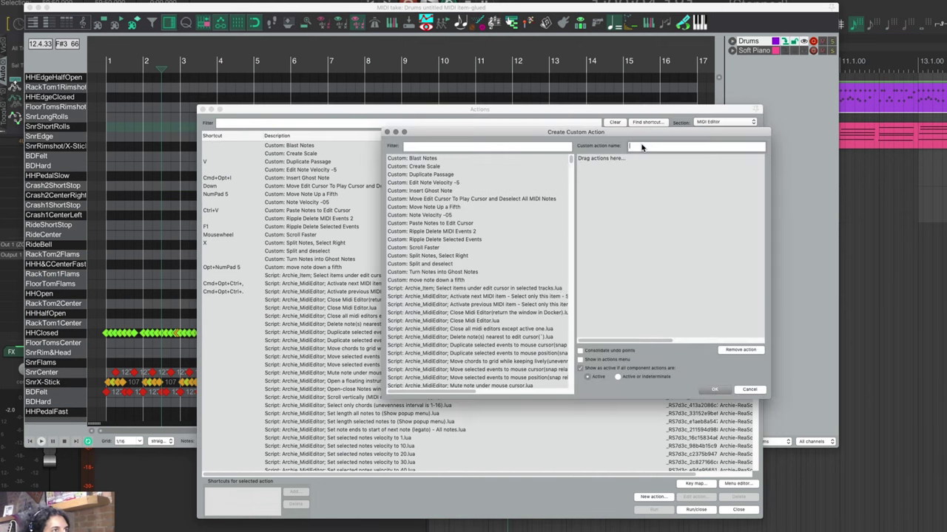
{"action": "left_click", "coordinate": [642, 147]}
{"action": "type", "text": "Drum Edit"}
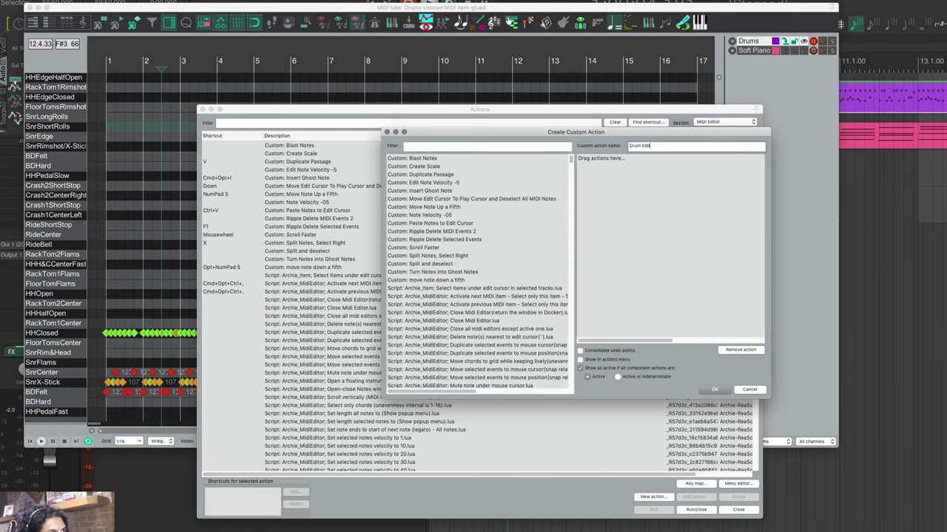
{"action": "type", "text": "ing Setup"}
Add Hide unused and unnamed note rows, diamond view and Set CC lane to Velocity, then save
{"action": "left_click", "coordinate": [414, 146]}
{"action": "type", "text": "named"}
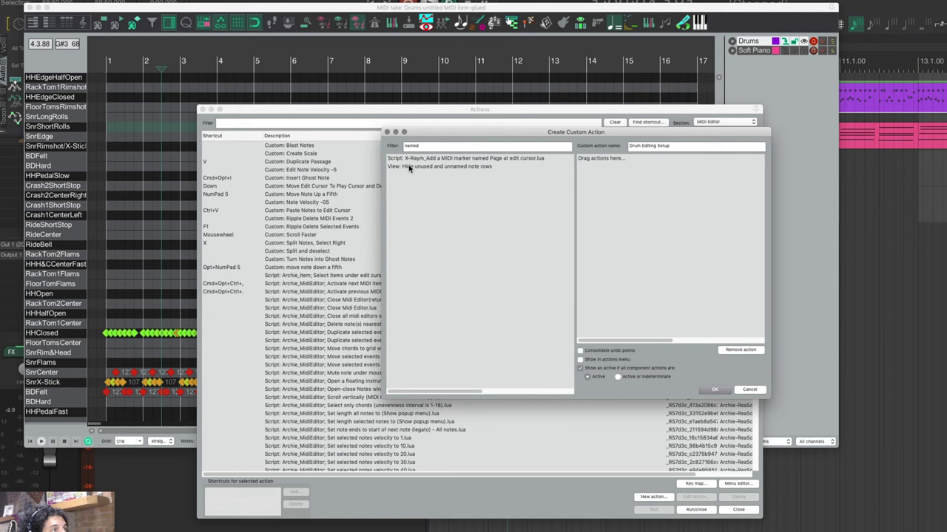
{"action": "left_click_drag", "start_coordinate": [412, 168], "coordinate": [605, 187]}
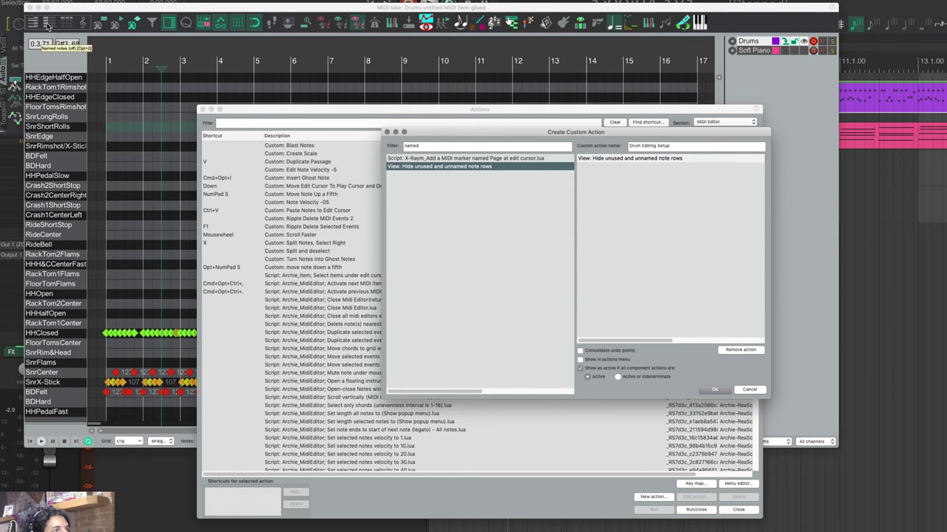
{"action": "triple_click", "coordinate": [483, 147]}
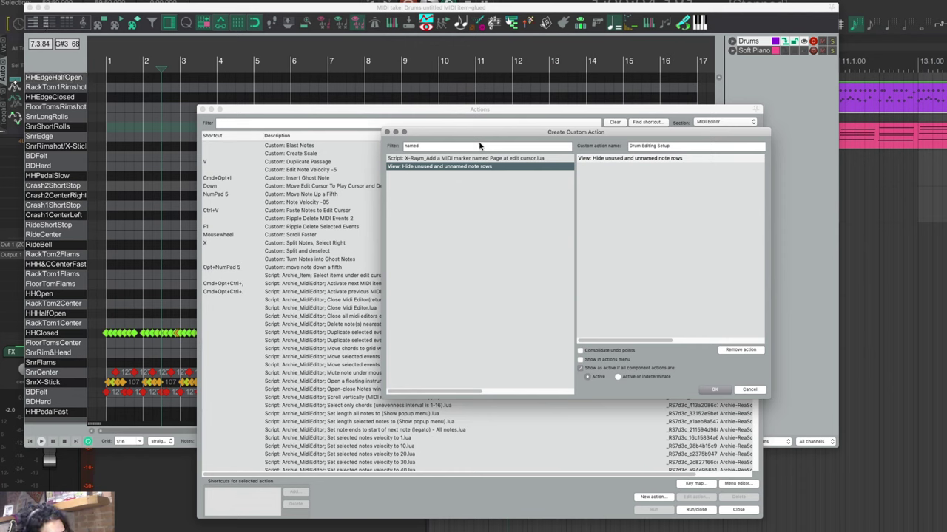
{"action": "type", "text": "diamon"}
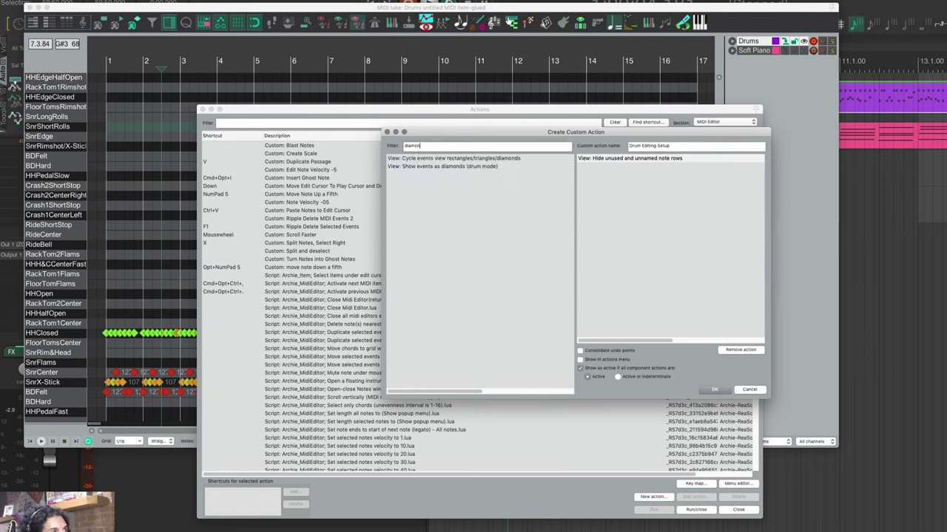
{"action": "double_click", "coordinate": [427, 166]}
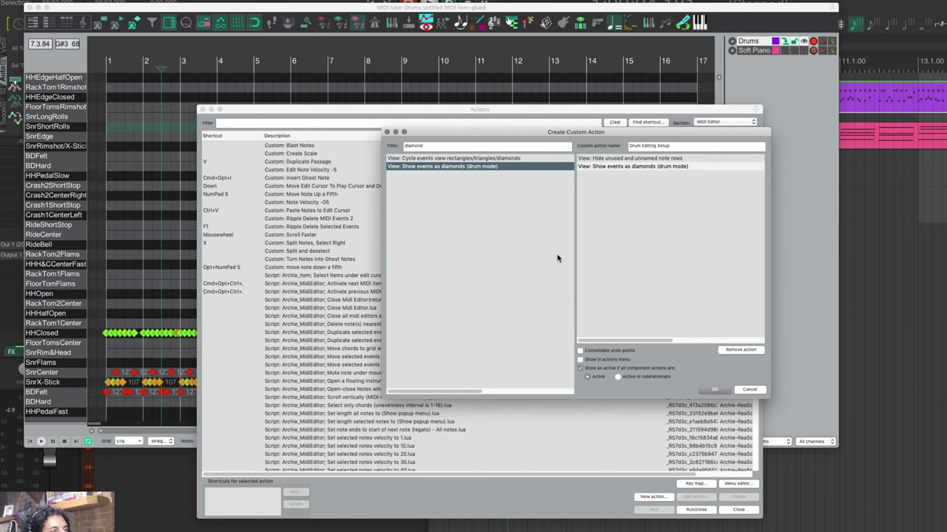
{"action": "type", "text": "velocity"}
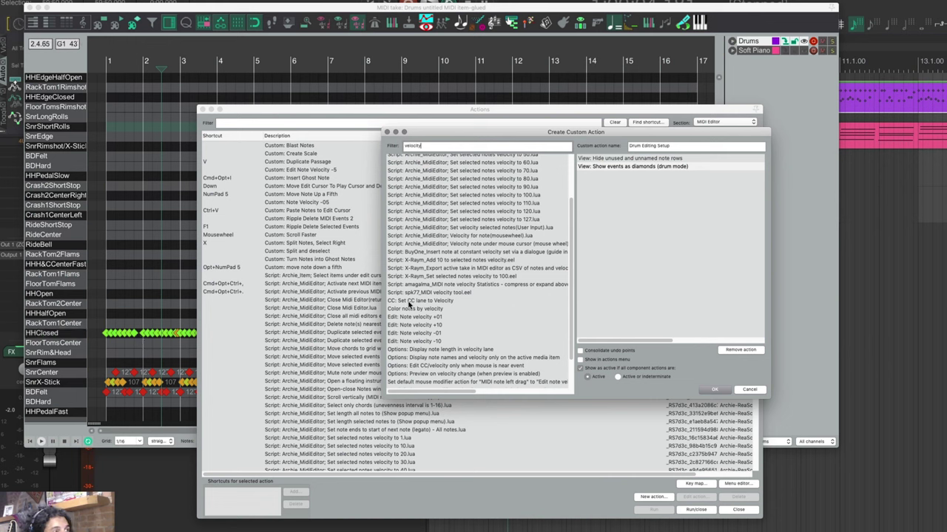
{"action": "left_click_drag", "start_coordinate": [429, 302], "coordinate": [621, 290]}
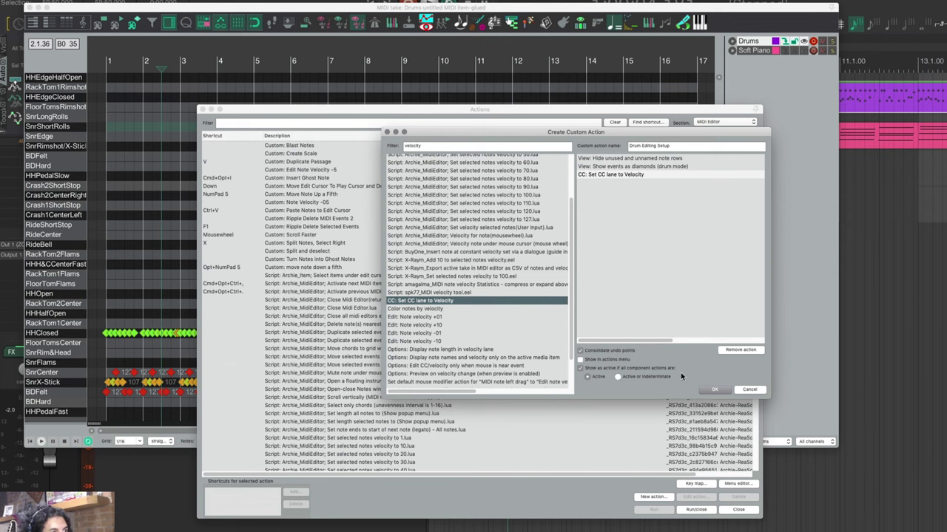
{"action": "left_click", "coordinate": [715, 390]}
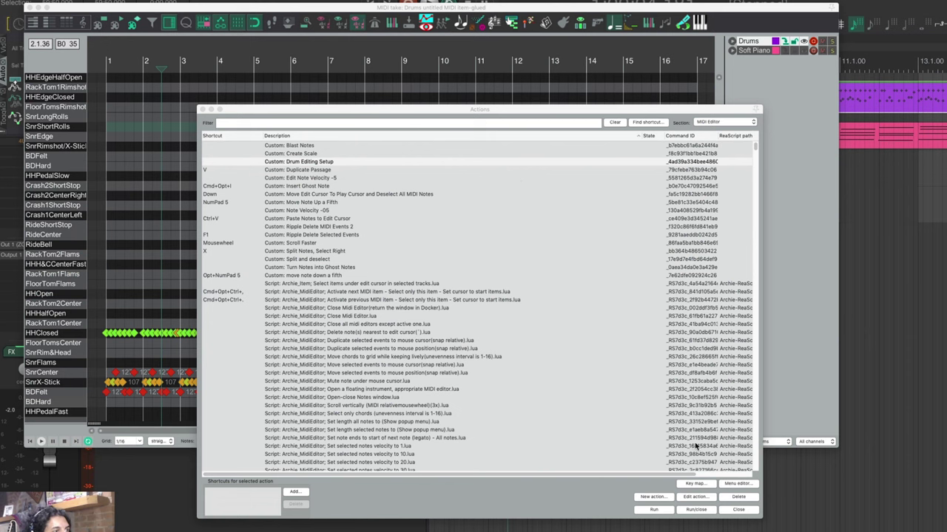
Start a custom action named Keys Editing Mode and add Show all note rows
{"action": "left_click", "coordinate": [653, 498]}
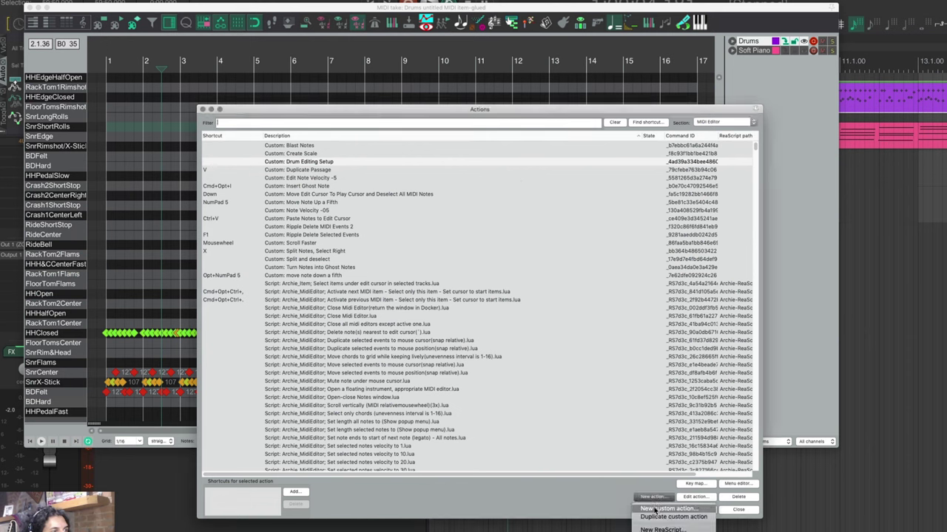
{"action": "left_click", "coordinate": [655, 510]}
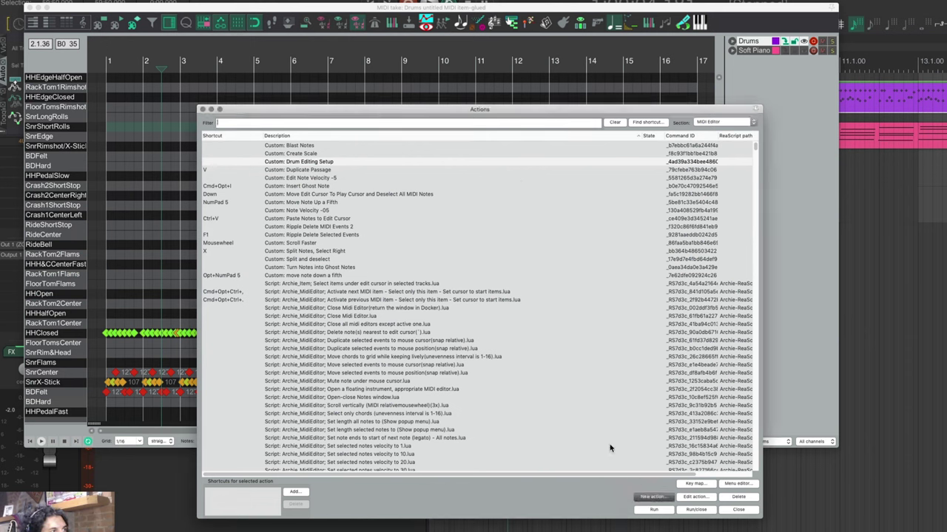
{"action": "type", "text": "Kevi"}
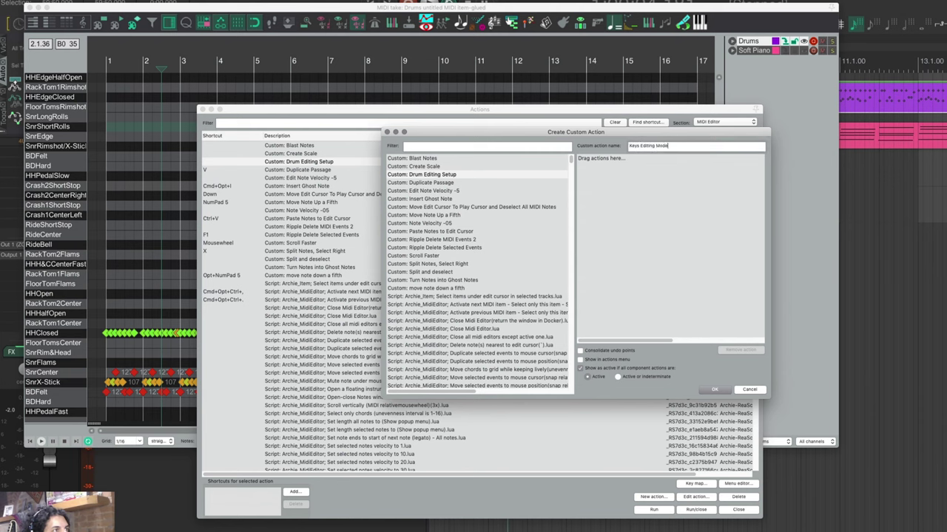
{"action": "left_click", "coordinate": [486, 145]}
{"action": "type", "text": "show all note"}
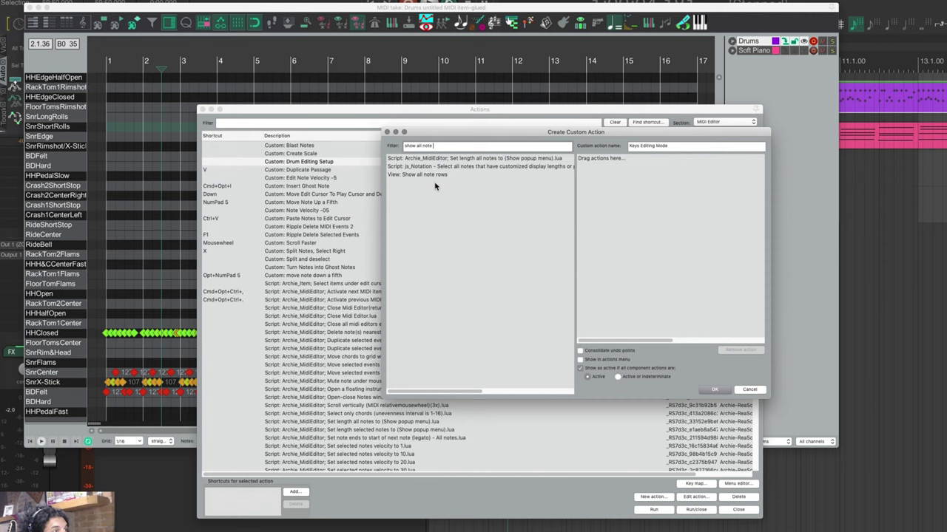
{"action": "left_click_drag", "start_coordinate": [419, 176], "coordinate": [743, 191]}
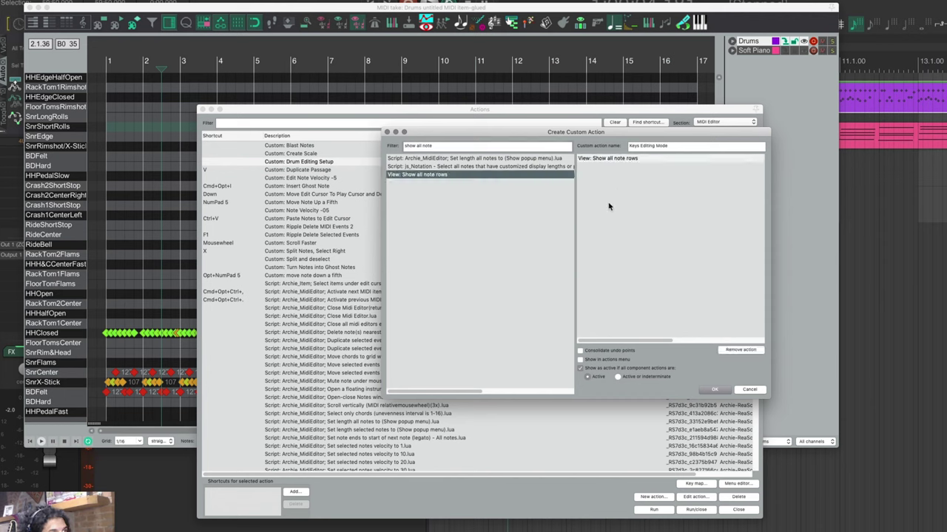
Add the rectangle normal-mode view and 011 Expression MSB lane actions, then save
{"action": "triple_click", "coordinate": [440, 147]}
{"action": "type", "text": "rect"}
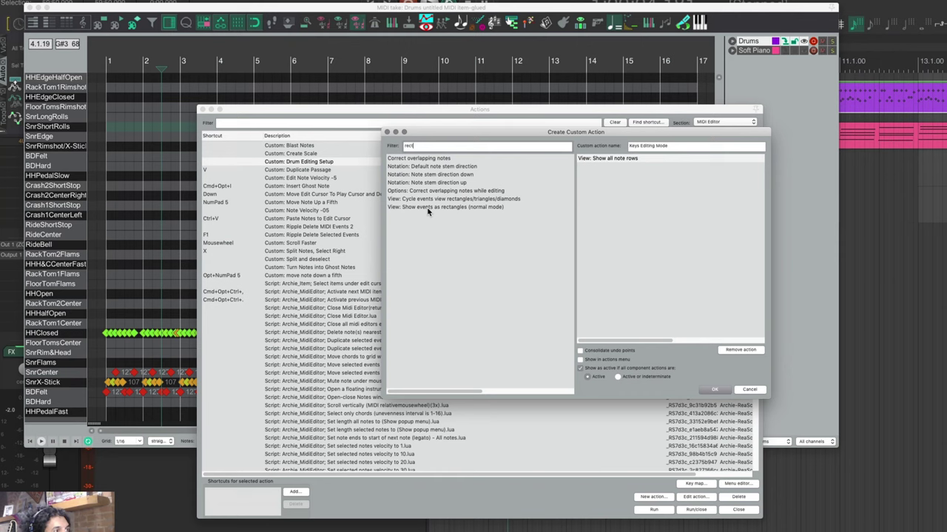
{"action": "left_click_drag", "start_coordinate": [421, 210], "coordinate": [654, 233]}
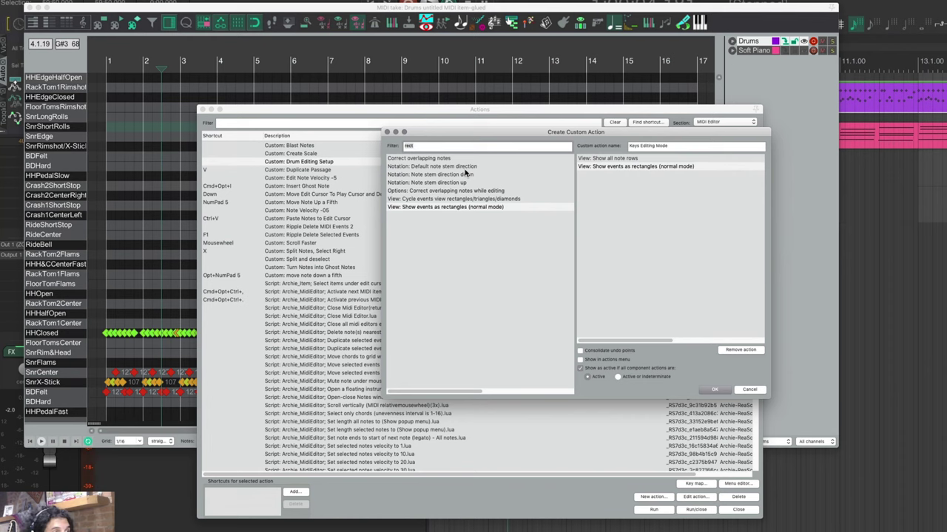
{"action": "key", "text": "BackSpace"}
{"action": "key", "text": "BackSpace"}
{"action": "key", "text": "BackSpace"}
{"action": "key", "text": "BackSpace"}
{"action": "type", "text": "expression"}
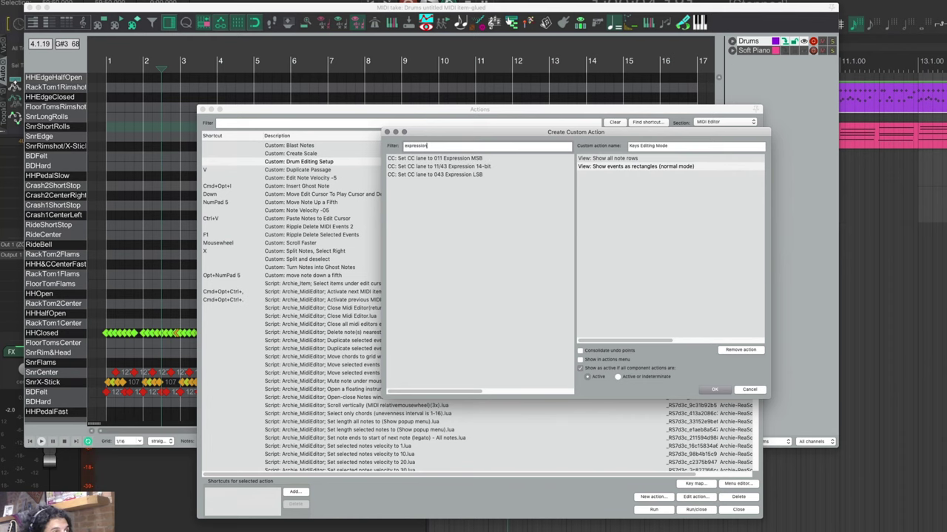
{"action": "double_click", "coordinate": [434, 160]}
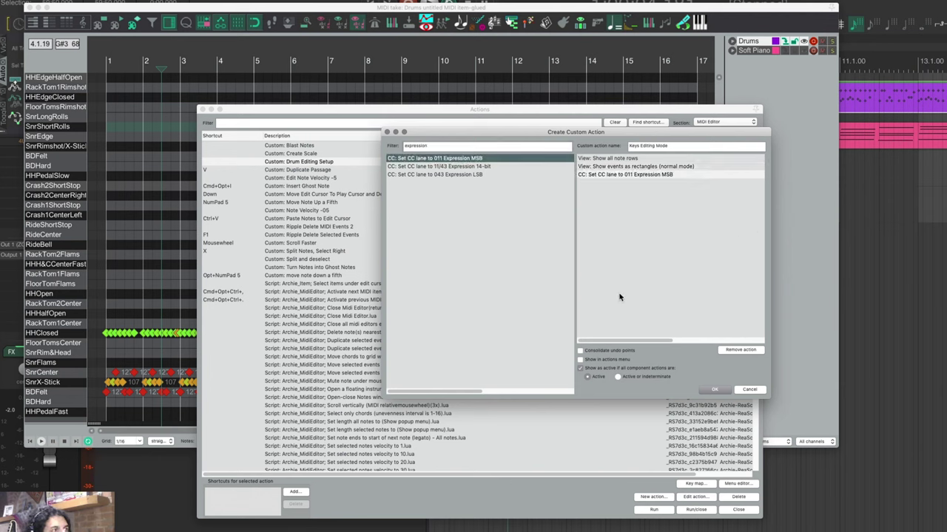
{"action": "left_click", "coordinate": [710, 392]}
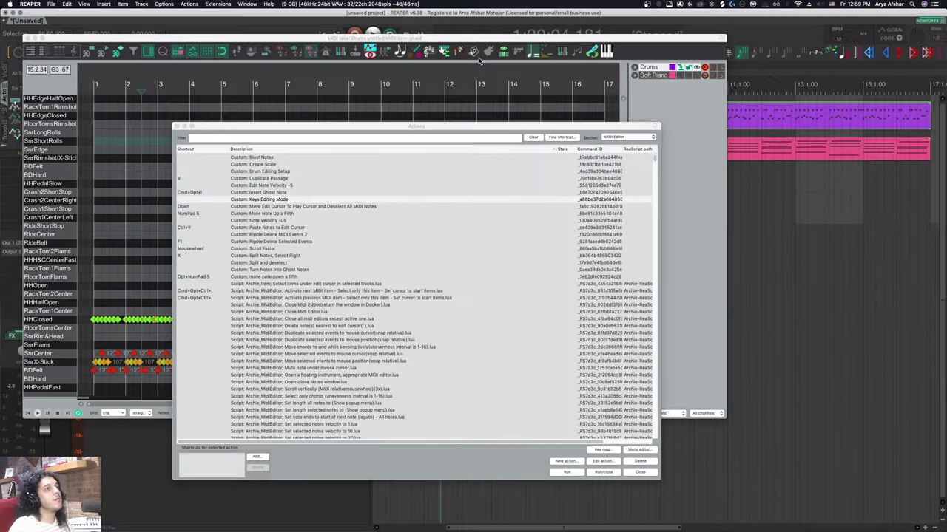
Open the MIDI toolbar customization with the Actions window placed beside it
{"action": "left_click", "coordinate": [625, 53]}
{"action": "right_click", "coordinate": [625, 53]}
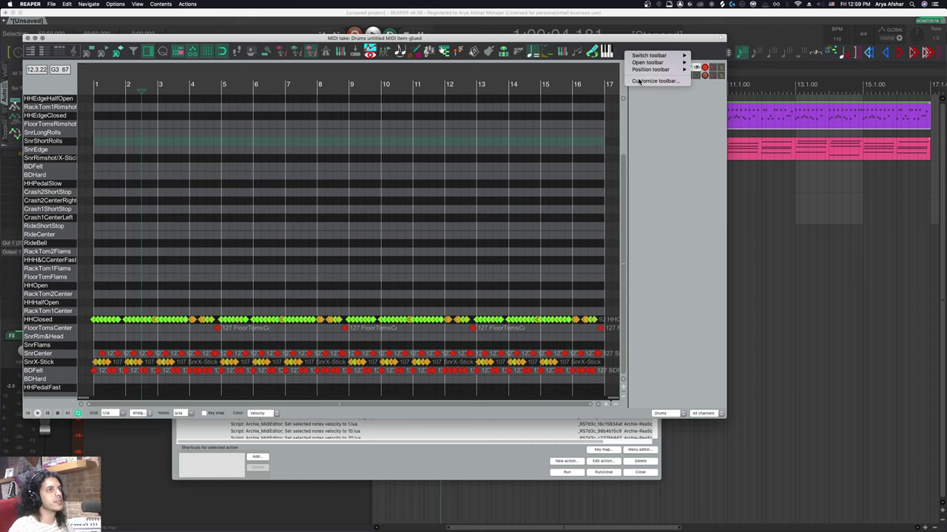
{"action": "left_click", "coordinate": [643, 81]}
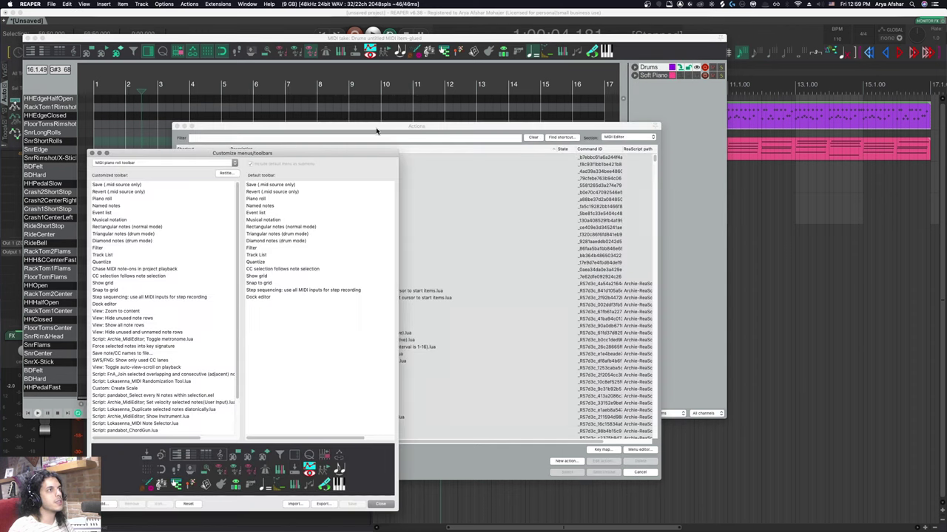
{"action": "left_click_drag", "start_coordinate": [381, 128], "coordinate": [610, 154]}
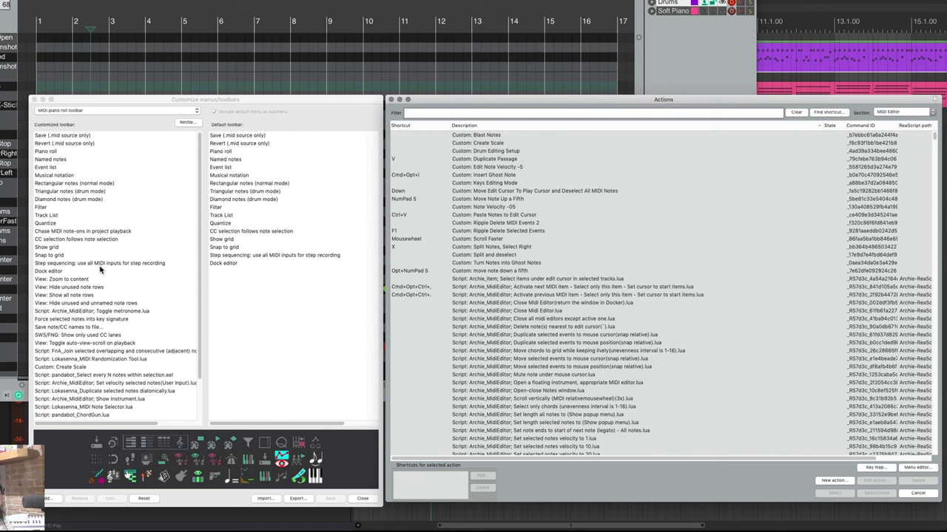
Append Drum Editing Setup after the last MIDI toolbar entry, then pick Keys Editing Mode
{"action": "scroll", "coordinate": [138, 290], "scroll_direction": "down", "scroll_amount": 2}
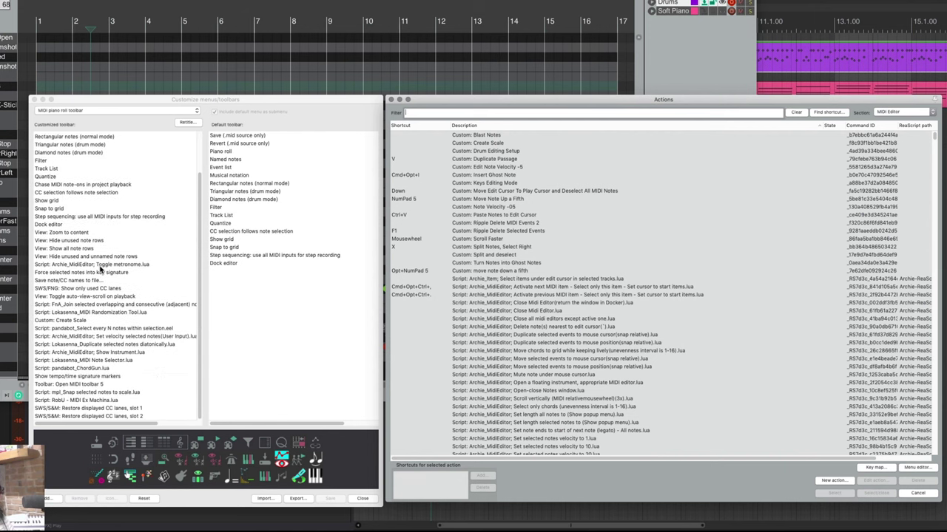
{"action": "left_click", "coordinate": [131, 429]}
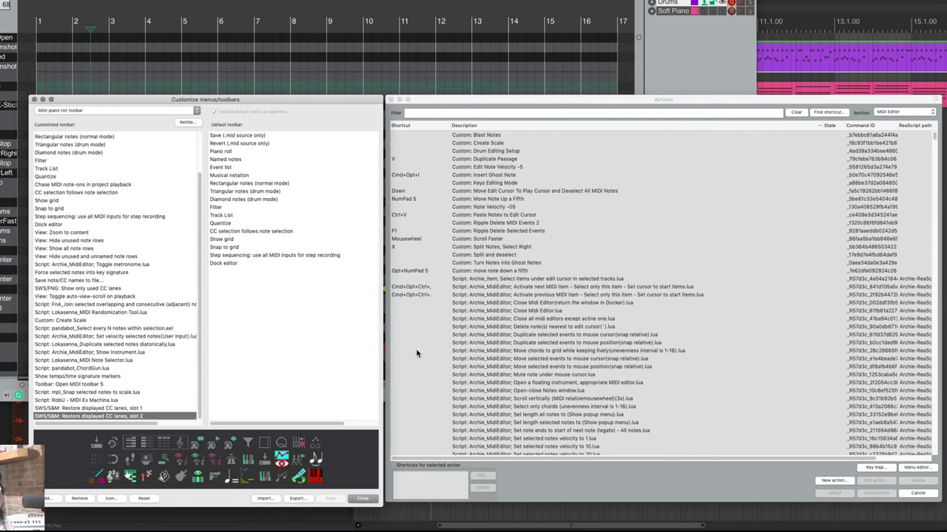
{"action": "left_click", "coordinate": [486, 152]}
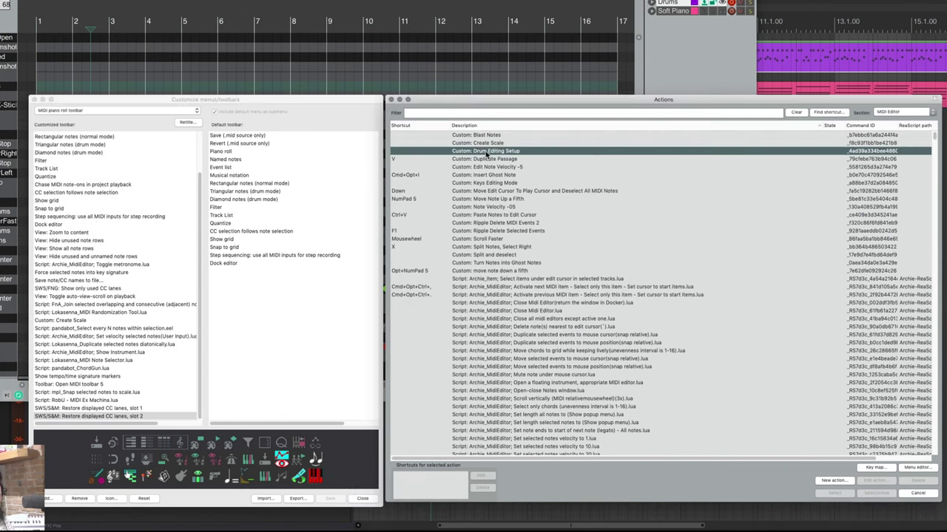
{"action": "left_click", "coordinate": [832, 494]}
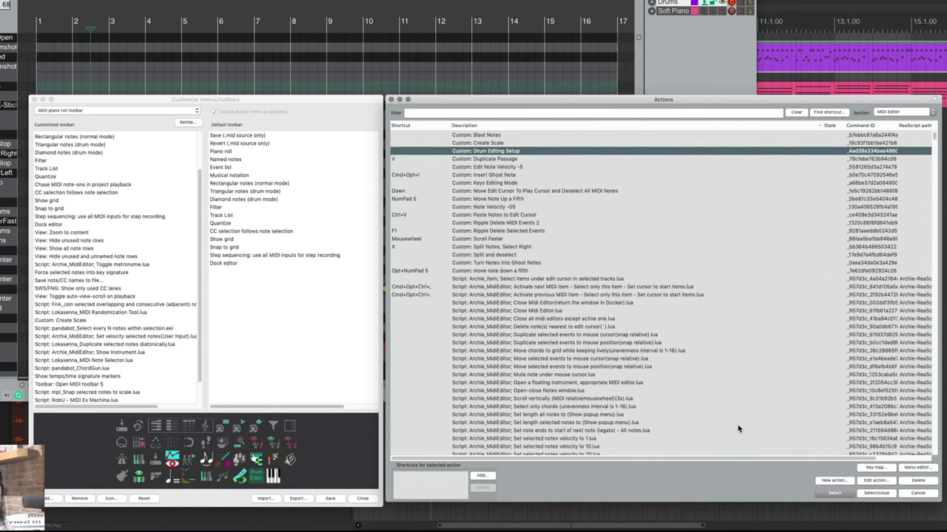
{"action": "left_click", "coordinate": [480, 182]}
Add Keys Editing Mode to the toolbar and assign piano and drum icons to the new buttons
{"action": "left_click", "coordinate": [834, 494]}
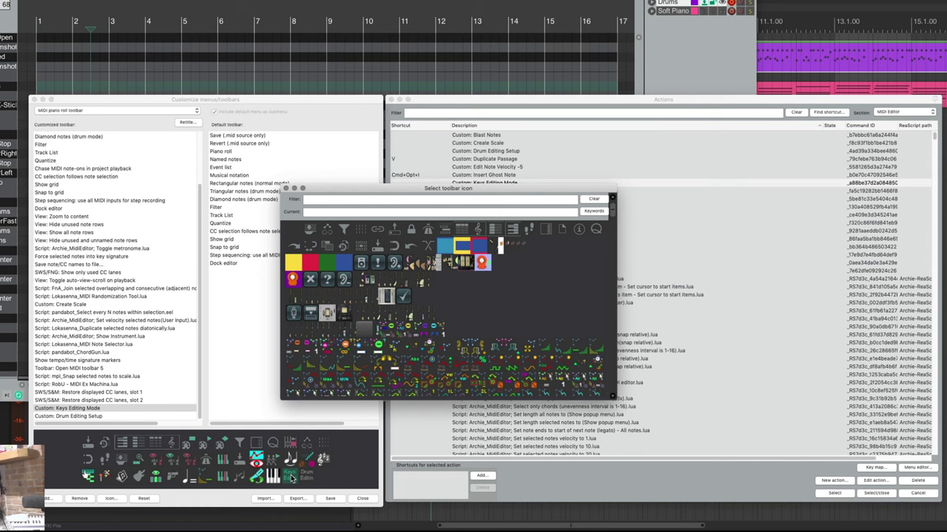
{"action": "type", "text": "pi"}
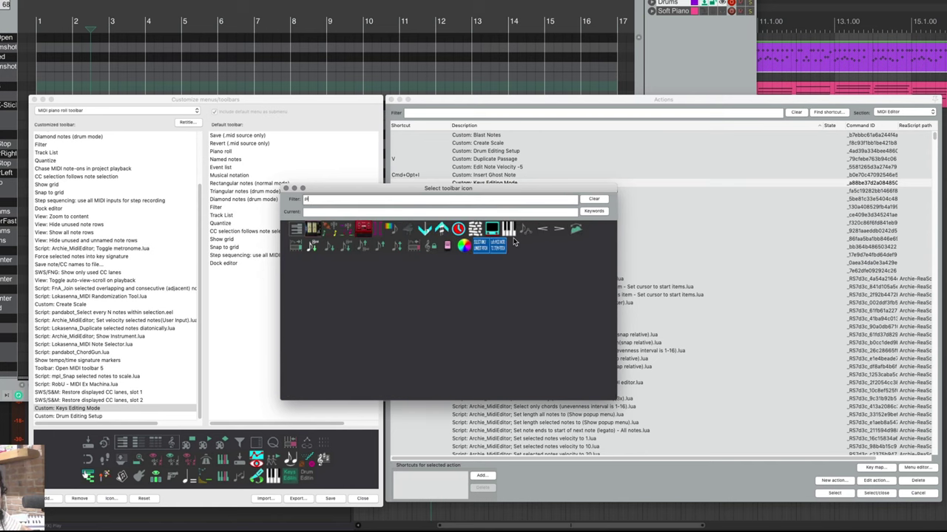
{"action": "key", "text": "BackSpace"}
{"action": "key", "text": "BackSpace"}
{"action": "type", "text": "dru"}
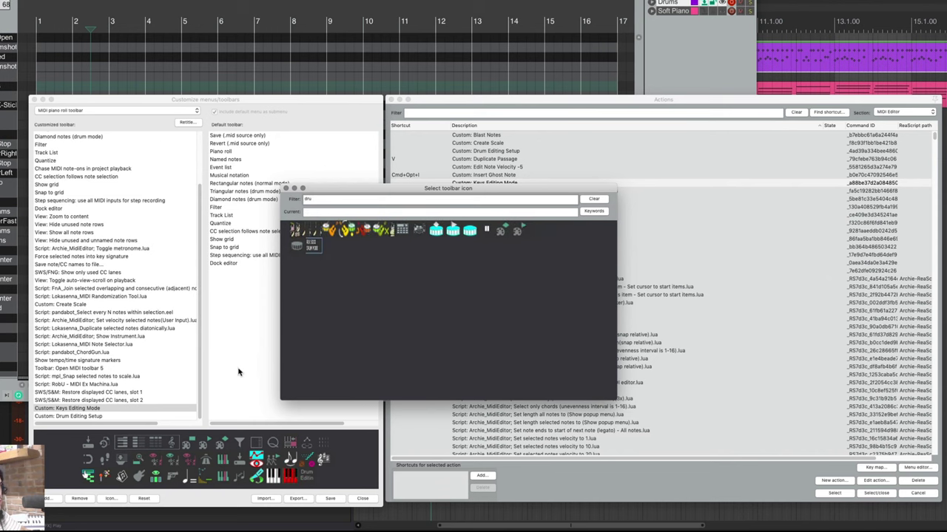
{"action": "left_click", "coordinate": [307, 479]}
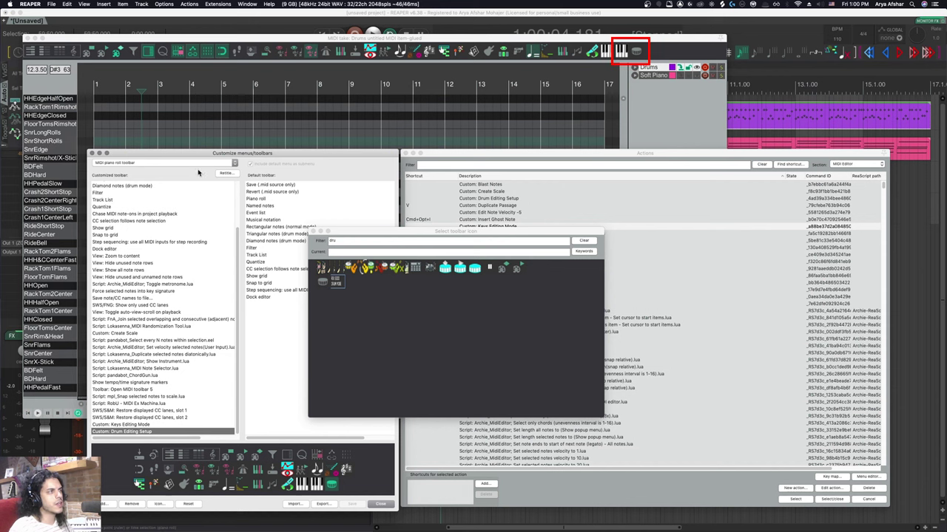
Load the EW ProDrummer note-name map onto the Drums piano roll
{"action": "left_click", "coordinate": [314, 231]}
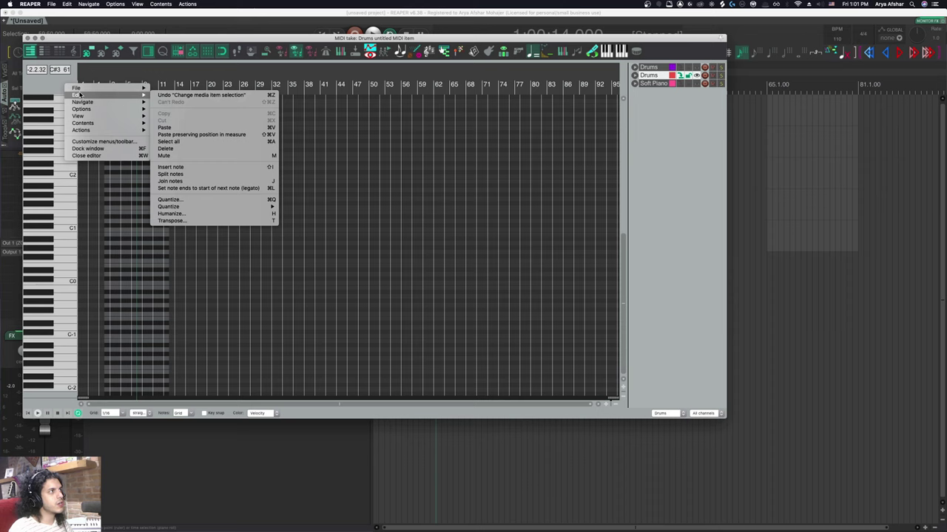
{"action": "mouse_move", "coordinate": [114, 90]}
{"action": "mouse_move", "coordinate": [191, 122]}
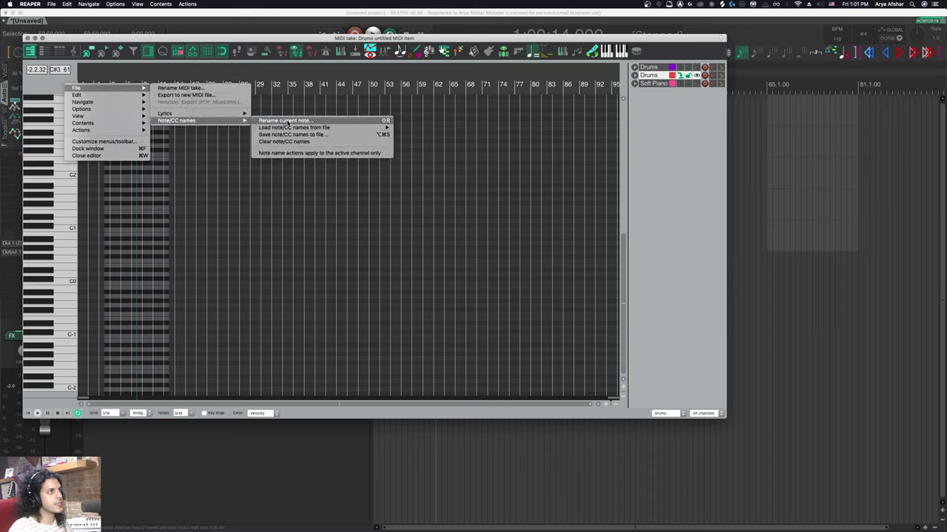
{"action": "mouse_move", "coordinate": [297, 128]}
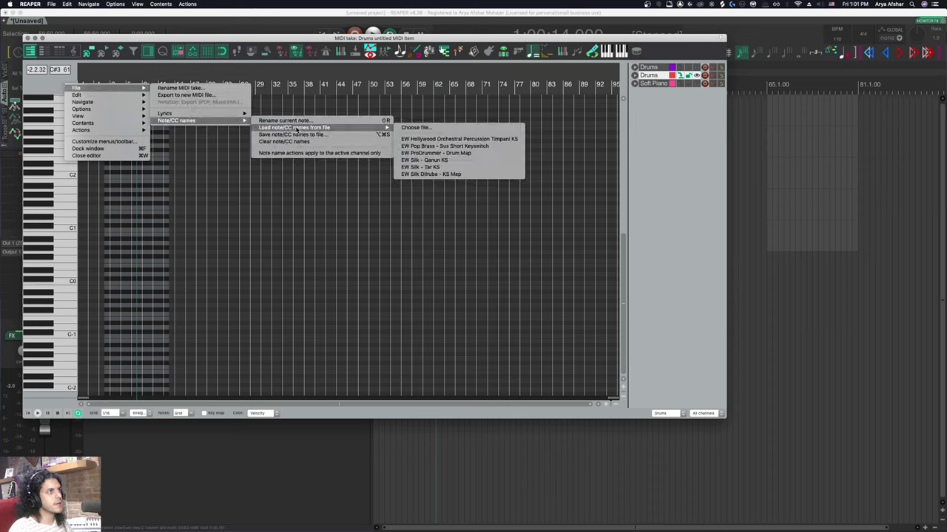
{"action": "left_click", "coordinate": [459, 153]}
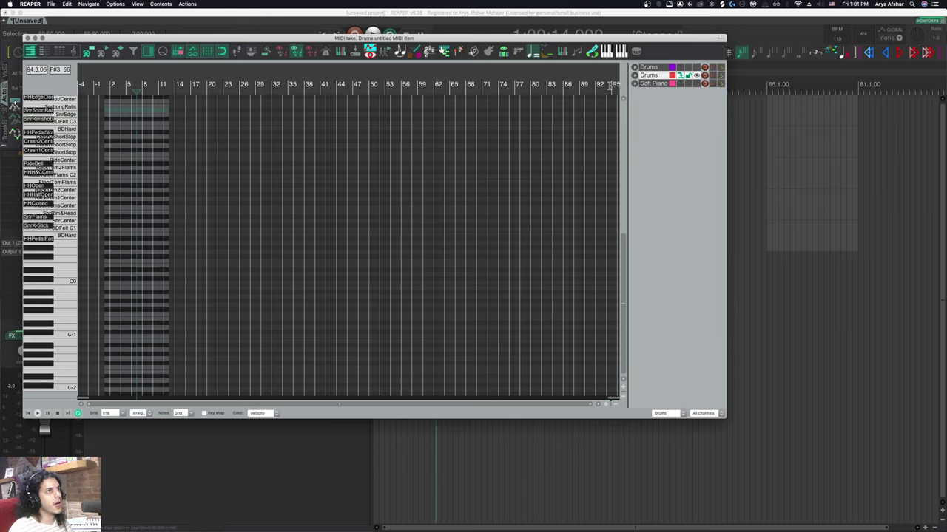
Apply the Drum Editing Setup layout and open a velocity lane below the notes
{"action": "left_click", "coordinate": [637, 52]}
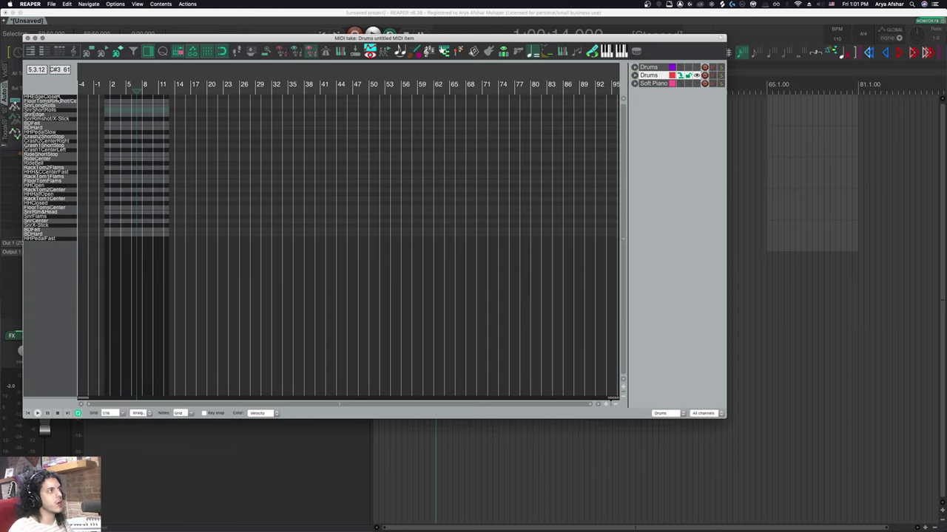
{"action": "left_click_drag", "start_coordinate": [83, 397], "coordinate": [85, 346]}
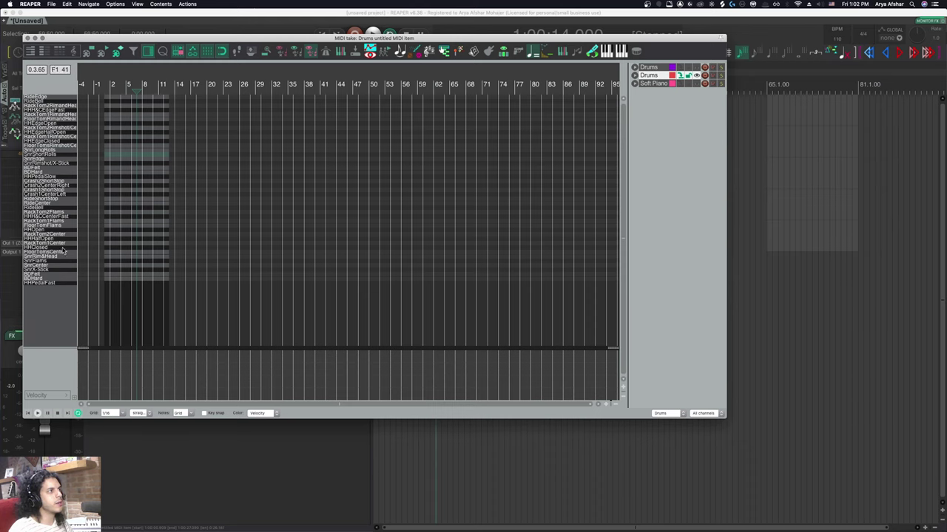
{"action": "scroll", "coordinate": [100, 162], "scroll_direction": "up", "scroll_amount": 5}
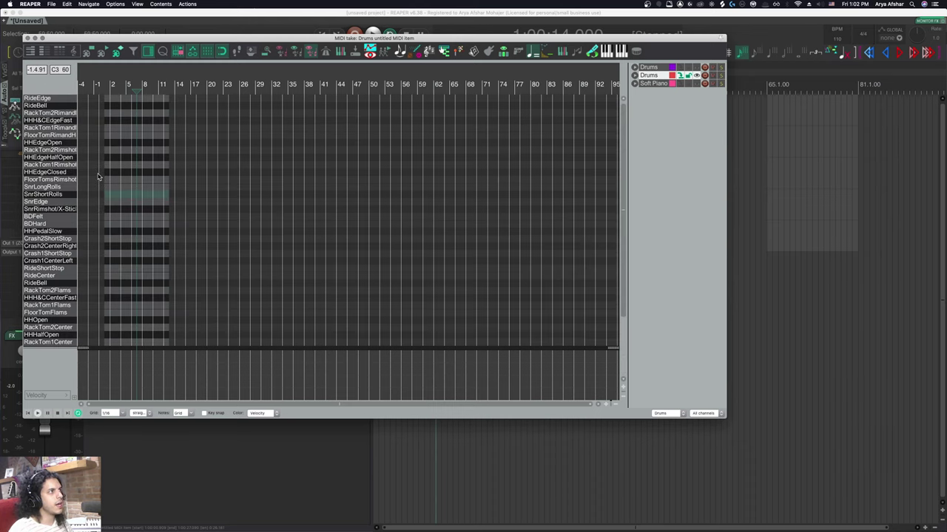
{"action": "scroll", "coordinate": [98, 177], "scroll_direction": "down", "scroll_amount": 3}
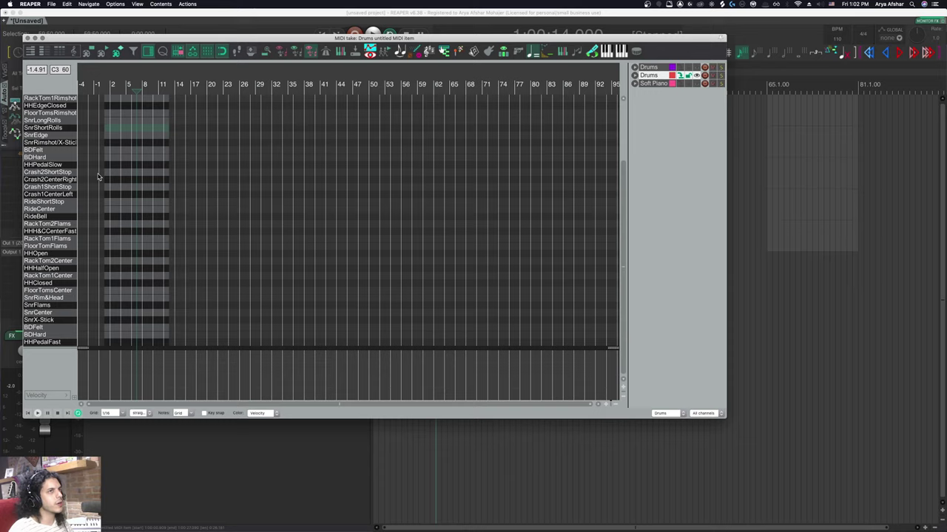
Draw a MIDI item on MIDI Track over bars 1–13 with two test notes, then reopen Drums
{"action": "key", "text": "Escape"}
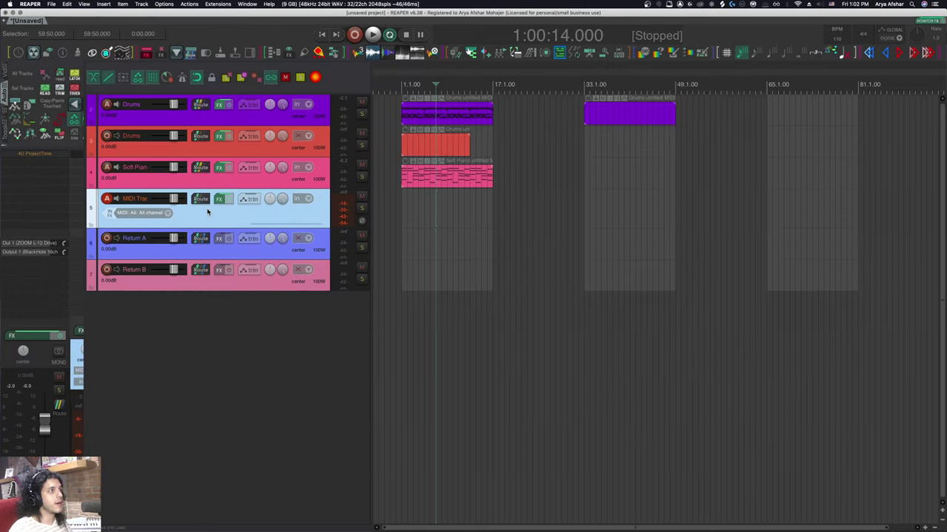
{"action": "left_click_drag", "start_coordinate": [401, 208], "coordinate": [471, 212]}
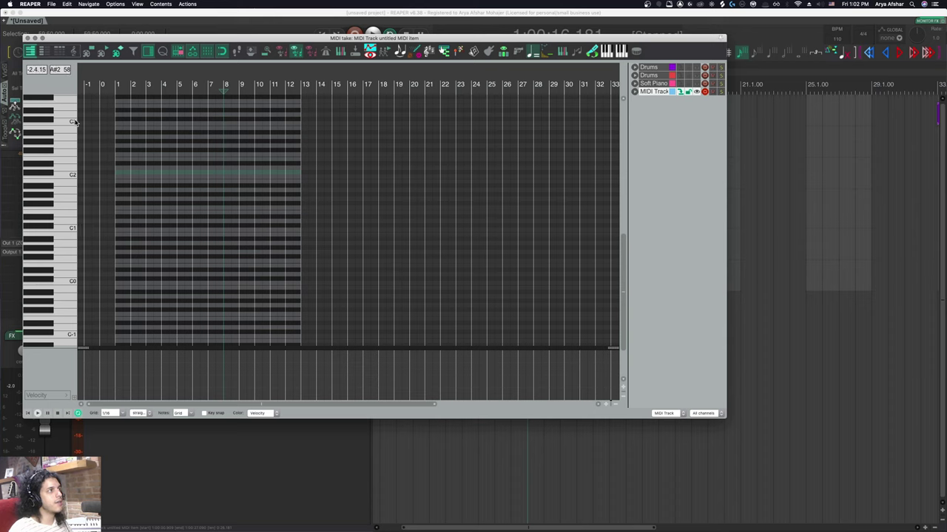
{"action": "left_click", "coordinate": [126, 208]}
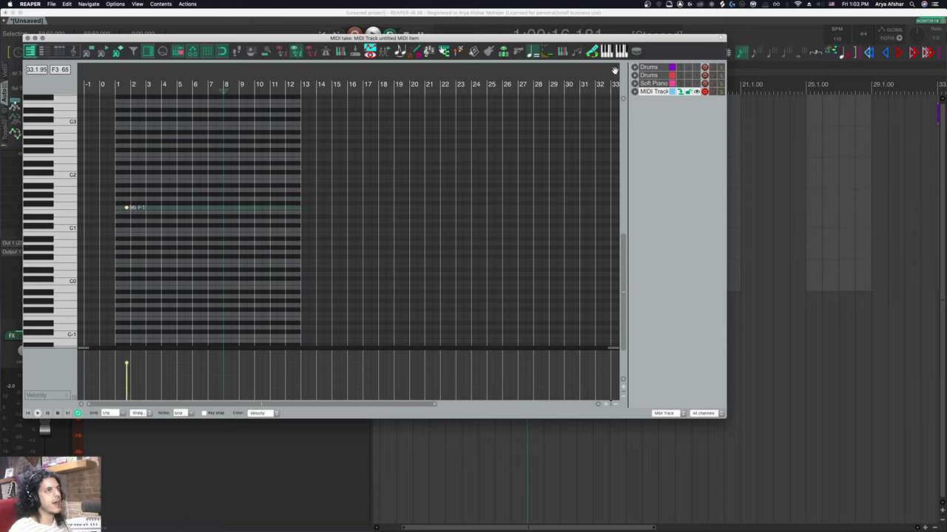
{"action": "scroll", "coordinate": [125, 194], "scroll_direction": "up", "scroll_amount": 1}
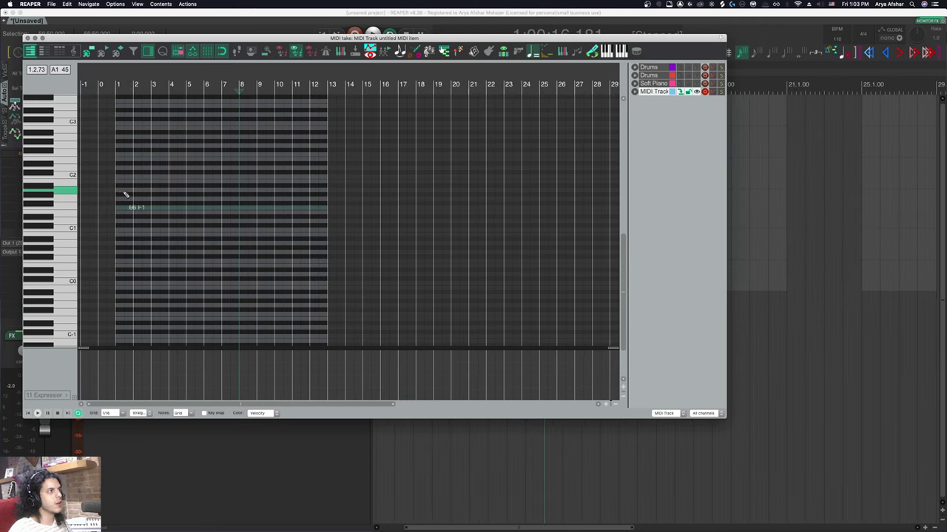
{"action": "left_click_drag", "start_coordinate": [121, 192], "coordinate": [154, 192]}
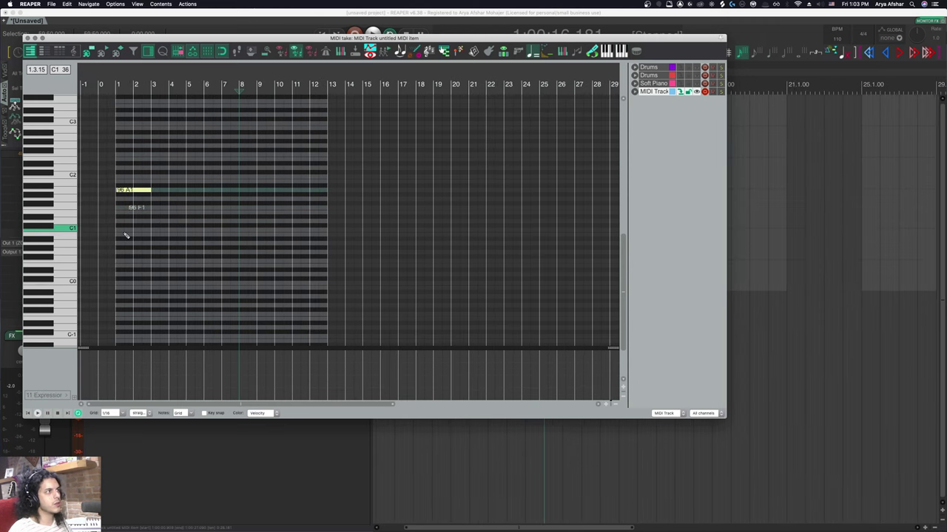
{"action": "key", "text": "Escape"}
{"action": "double_click", "coordinate": [456, 112]}
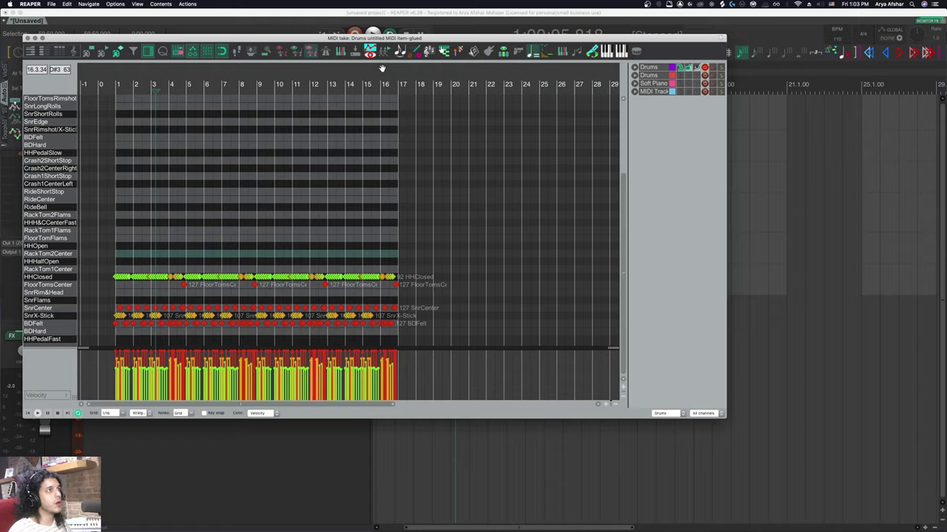
Open Soft Piano in a second editor and add an Expression lane below its notes
{"action": "left_click_drag", "start_coordinate": [293, 38], "coordinate": [481, 208]}
{"action": "left_click", "coordinate": [745, 213]}
{"action": "left_click_drag", "start_coordinate": [745, 213], "coordinate": [781, 118]}
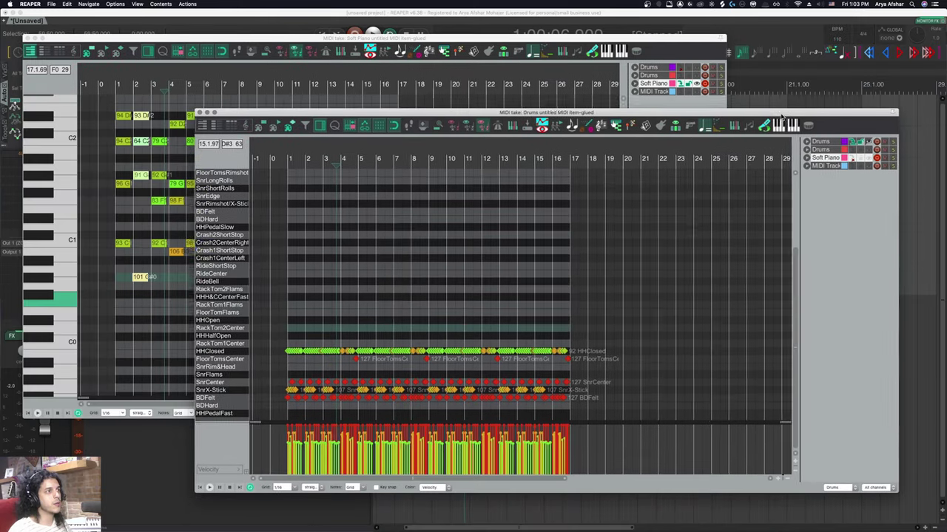
{"action": "left_click", "coordinate": [130, 275]}
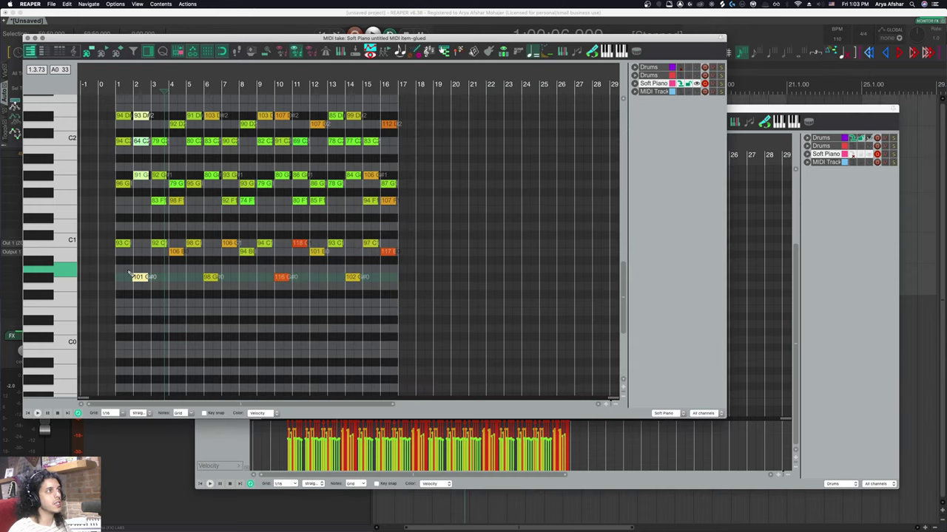
{"action": "left_click_drag", "start_coordinate": [87, 397], "coordinate": [87, 348]}
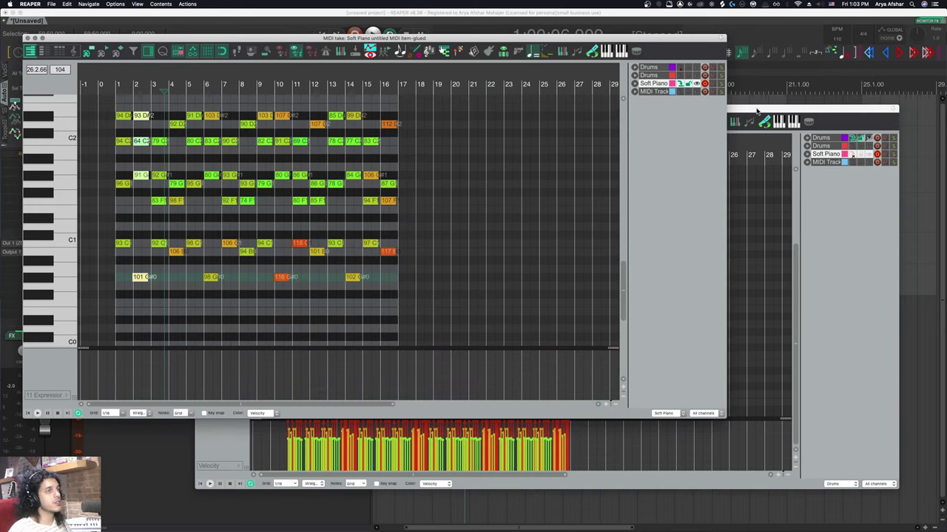
Close both editors and open the red Drums item for editing
{"action": "left_click", "coordinate": [28, 39]}
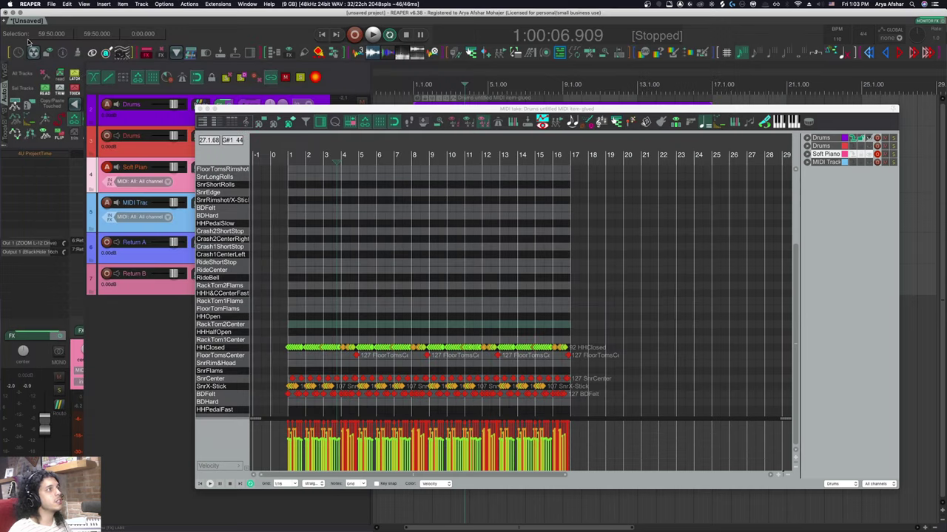
{"action": "left_click", "coordinate": [199, 110]}
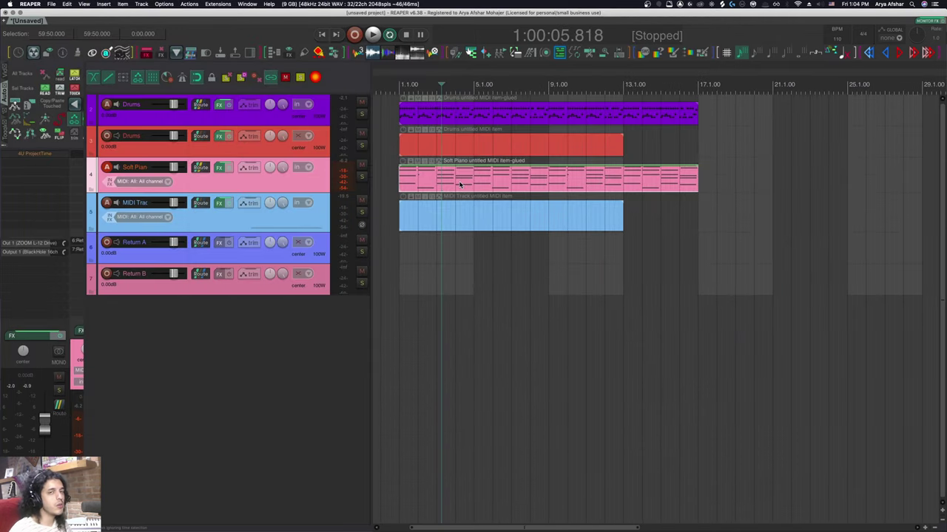
{"action": "double_click", "coordinate": [426, 145]}
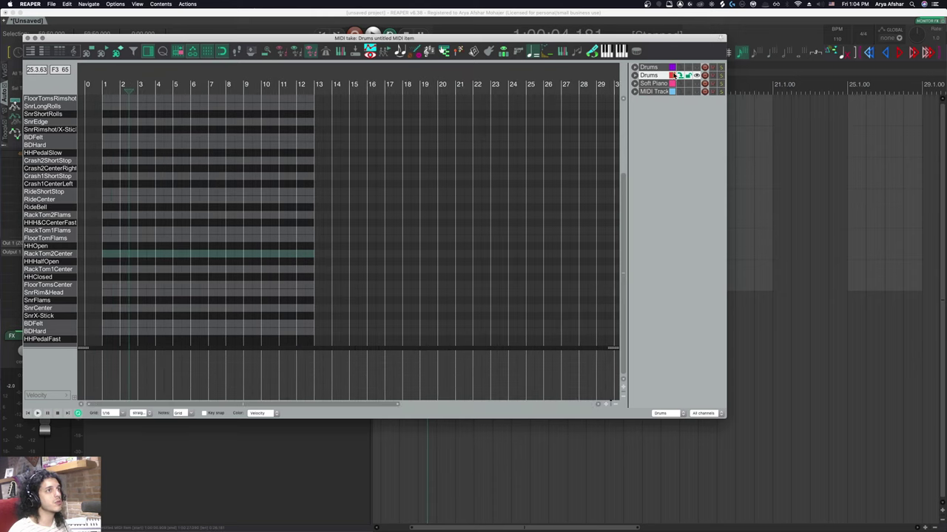
In the keys layout, add a RackTom2Flams note and a longer HHOpen note
{"action": "left_click", "coordinate": [621, 54]}
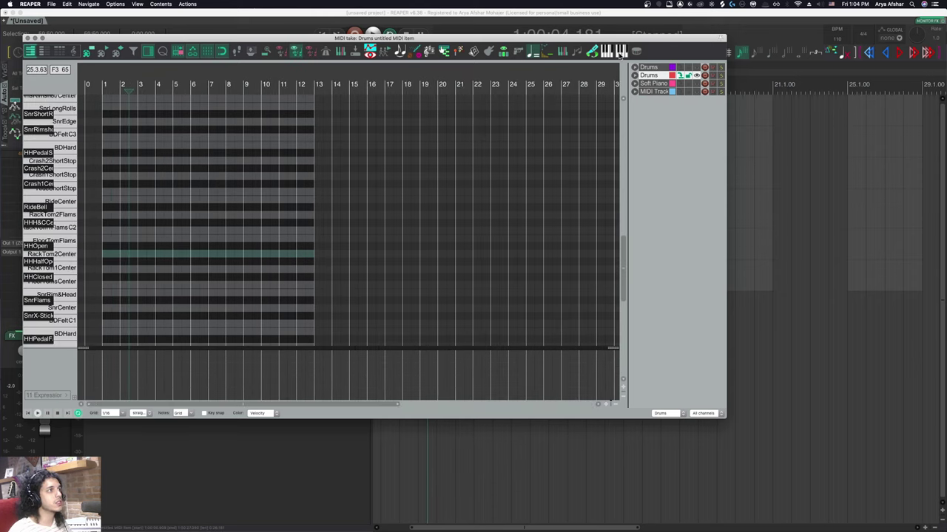
{"action": "left_click", "coordinate": [157, 214]}
{"action": "left_click_drag", "start_coordinate": [168, 246], "coordinate": [215, 246]}
Switch back to the drum layout, scroll the note rows, and bring up the Actions list
{"action": "left_click", "coordinate": [637, 51]}
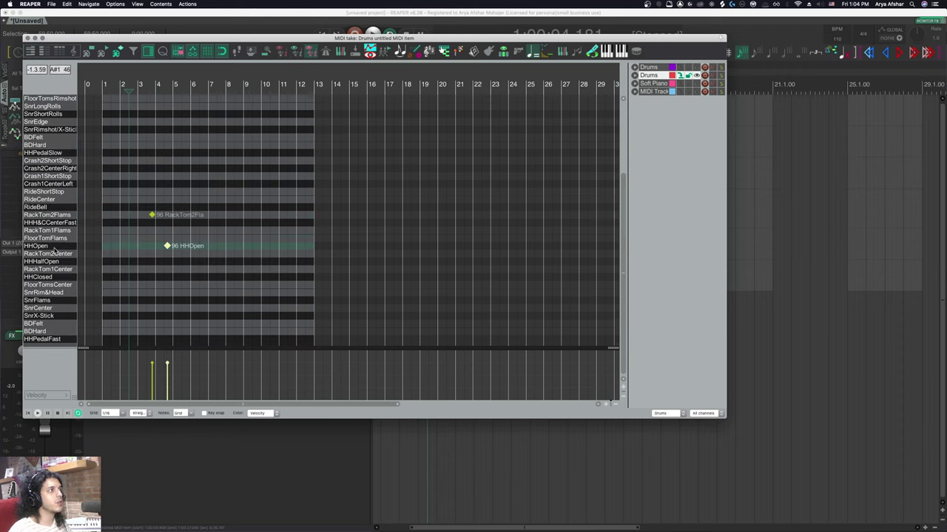
{"action": "scroll", "coordinate": [54, 231], "scroll_direction": "up", "scroll_amount": 1}
{"action": "scroll", "coordinate": [53, 232], "scroll_direction": "up", "scroll_amount": 3}
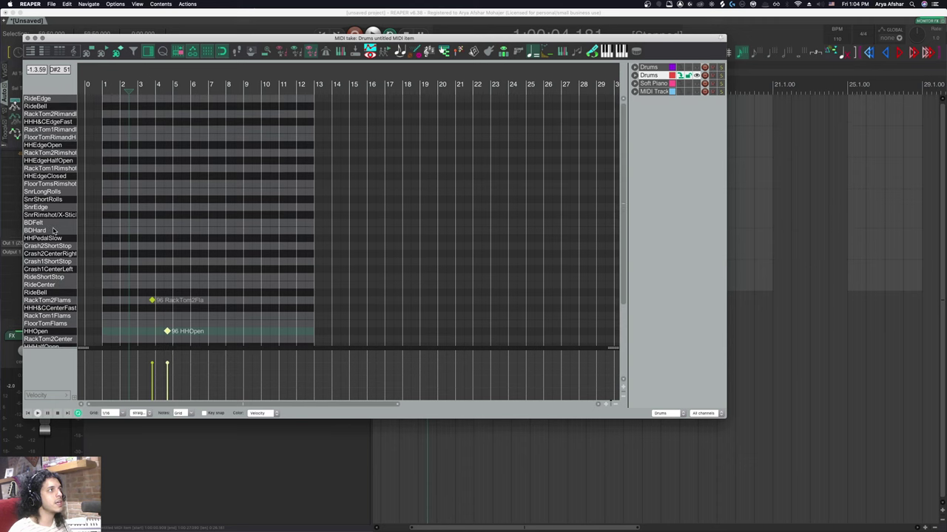
{"action": "scroll", "coordinate": [53, 231], "scroll_direction": "down", "scroll_amount": 1}
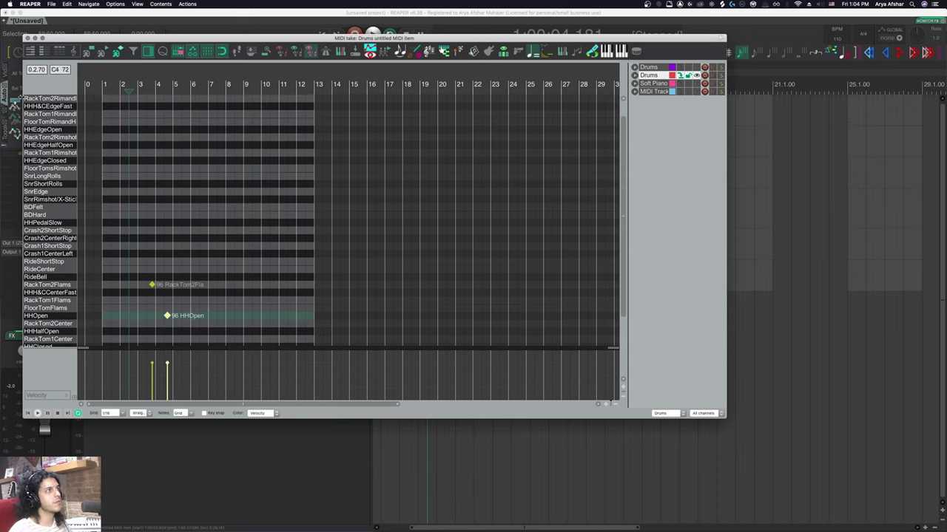
{"action": "key", "text": "question"}
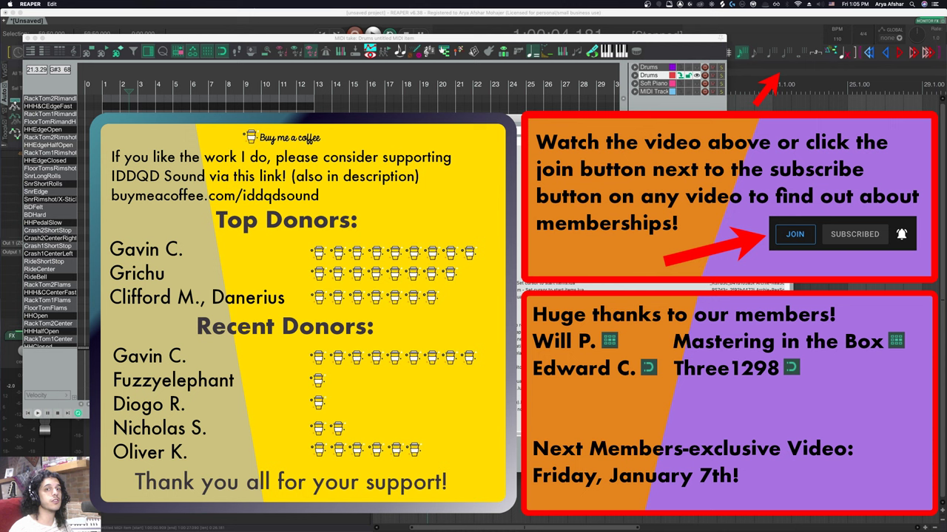
Switch from REAPER to the Chrome browser with Cmd+Tab
{"action": "key", "text": "super+Tab"}
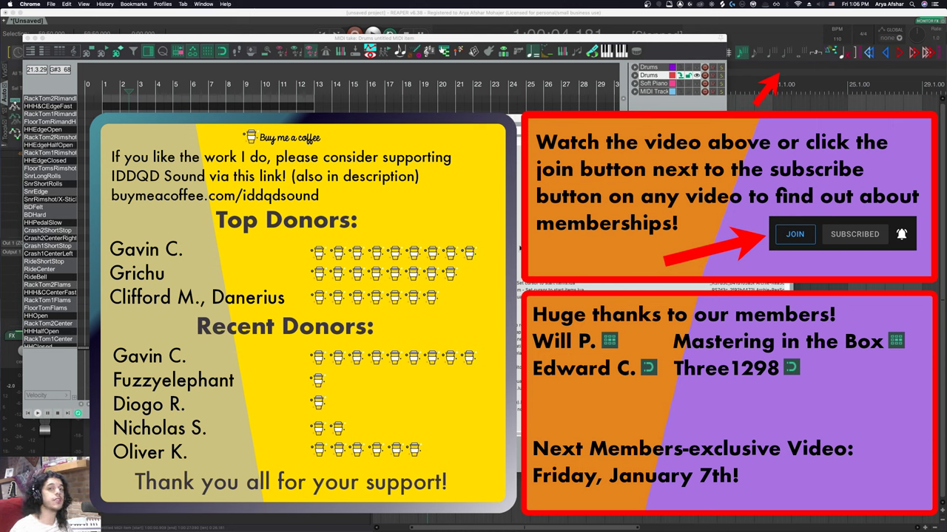